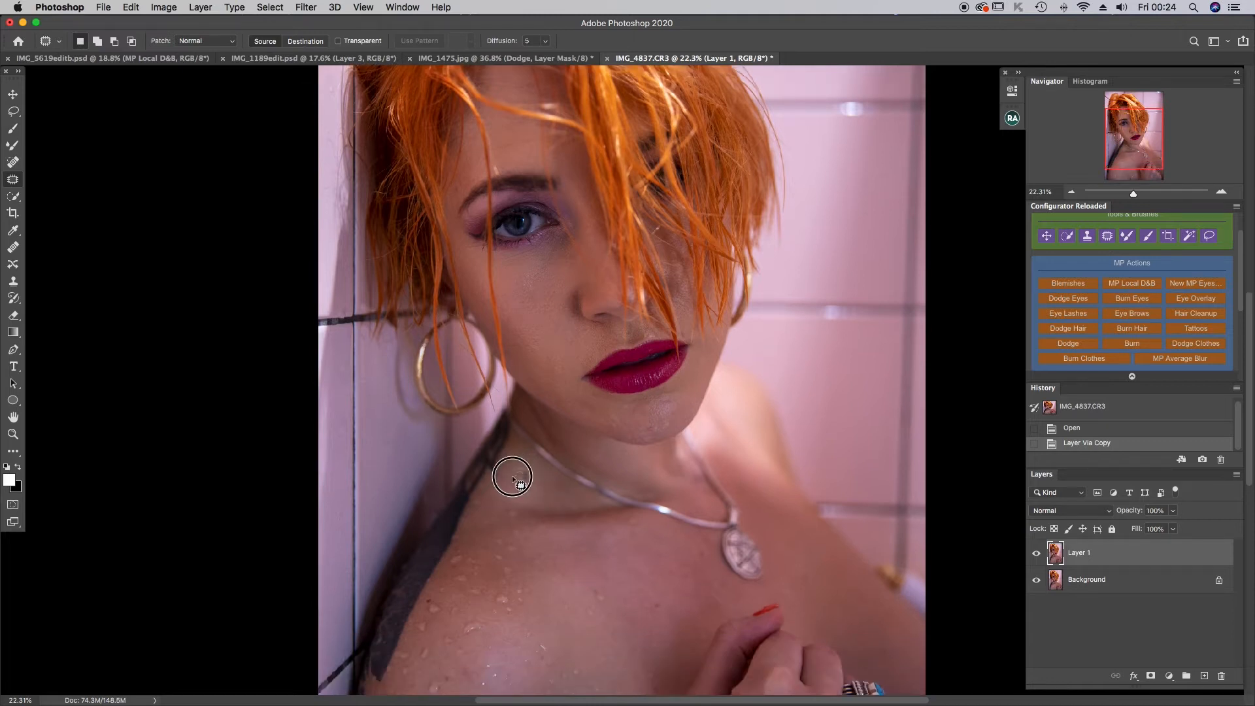
- Remove the blemishes on the neck, front shoulder and upper chest of Layer 1 with the Patch tool
left_click_drag(533, 475, 532, 482)
left_click(425, 601)
left_click_drag(435, 597, 662, 602)
left_click(651, 603)
left_click_drag(662, 603, 663, 587)
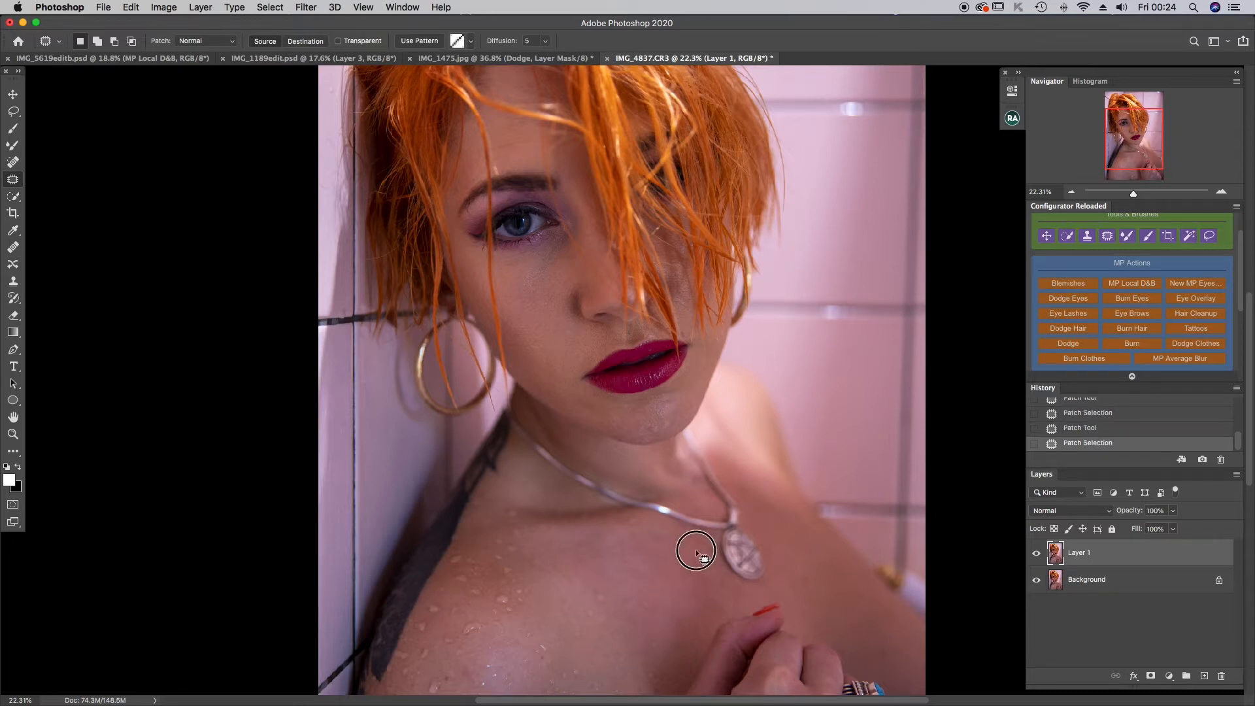
- Patch the spots on the chest below the pendant and on the wet shoulder
scroll(634, 592, "down", 3)
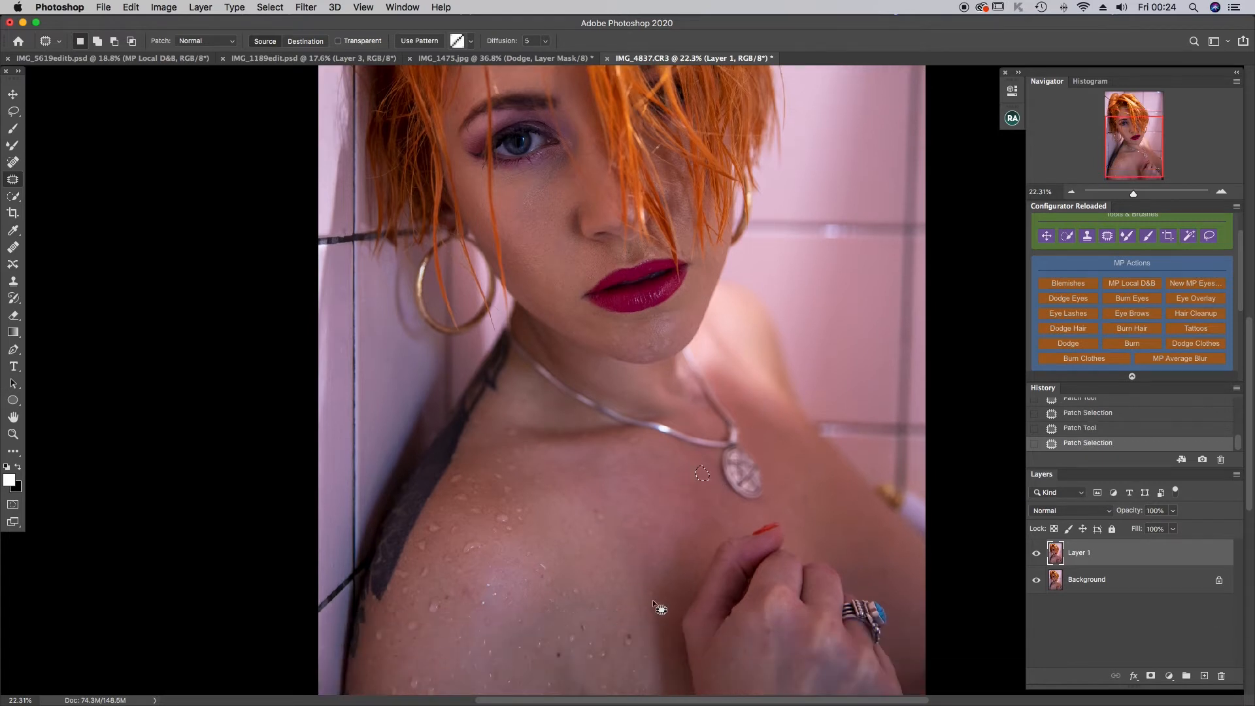
left_click_drag(659, 603, 640, 610)
scroll(589, 621, "up", 1)
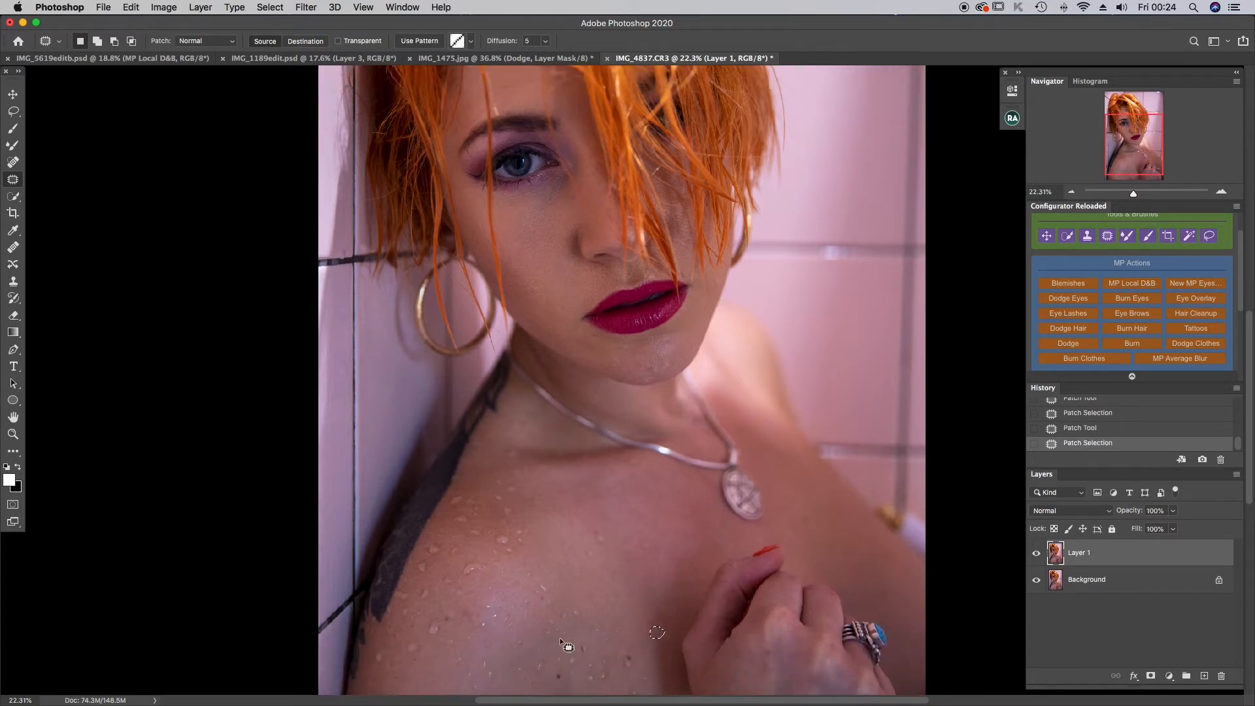
scroll(579, 641, "down", 5)
mouse_move(564, 522)
left_mouse_down()
mouse_move(573, 531)
mouse_move(590, 500)
mouse_move(629, 499)
left_mouse_up()
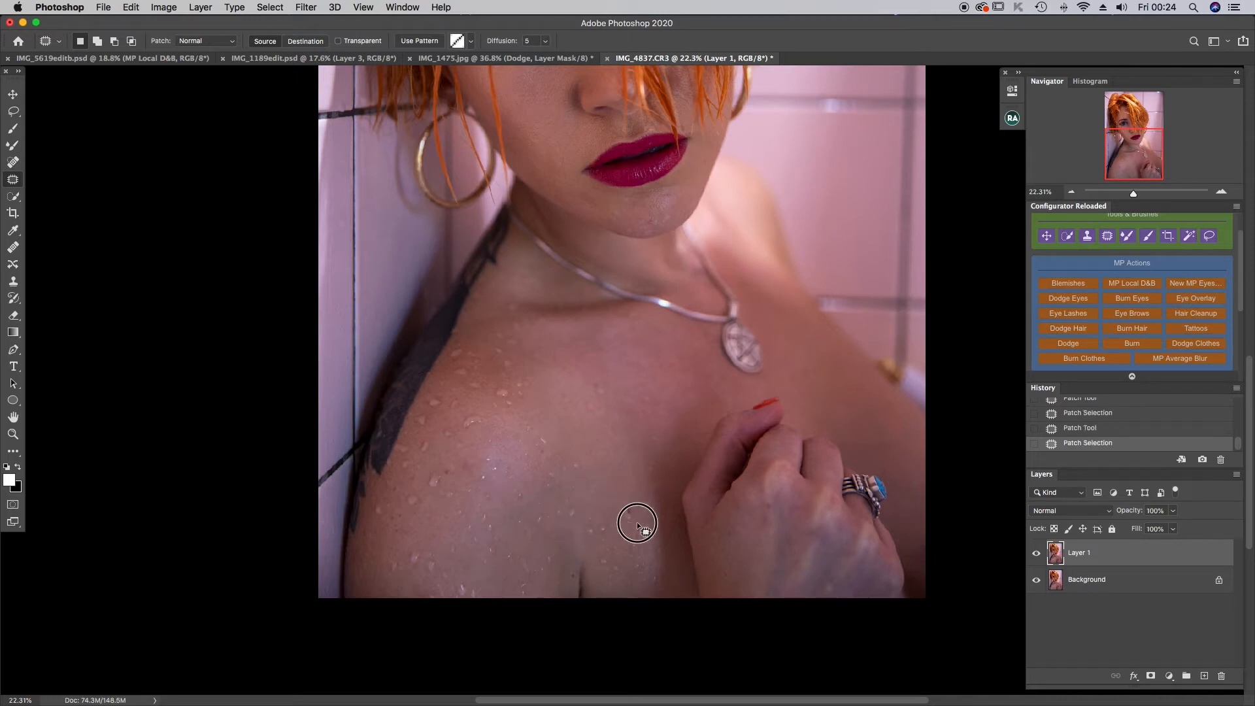
mouse_move(448, 465)
left_mouse_down()
mouse_move(447, 475)
mouse_move(450, 466)
left_mouse_up()
mouse_move(547, 449)
left_mouse_down()
mouse_move(534, 448)
mouse_move(552, 451)
left_mouse_up()
- Patch the blemish on the chin below the lower lip and clear the selection
scroll(593, 436, "up", 5)
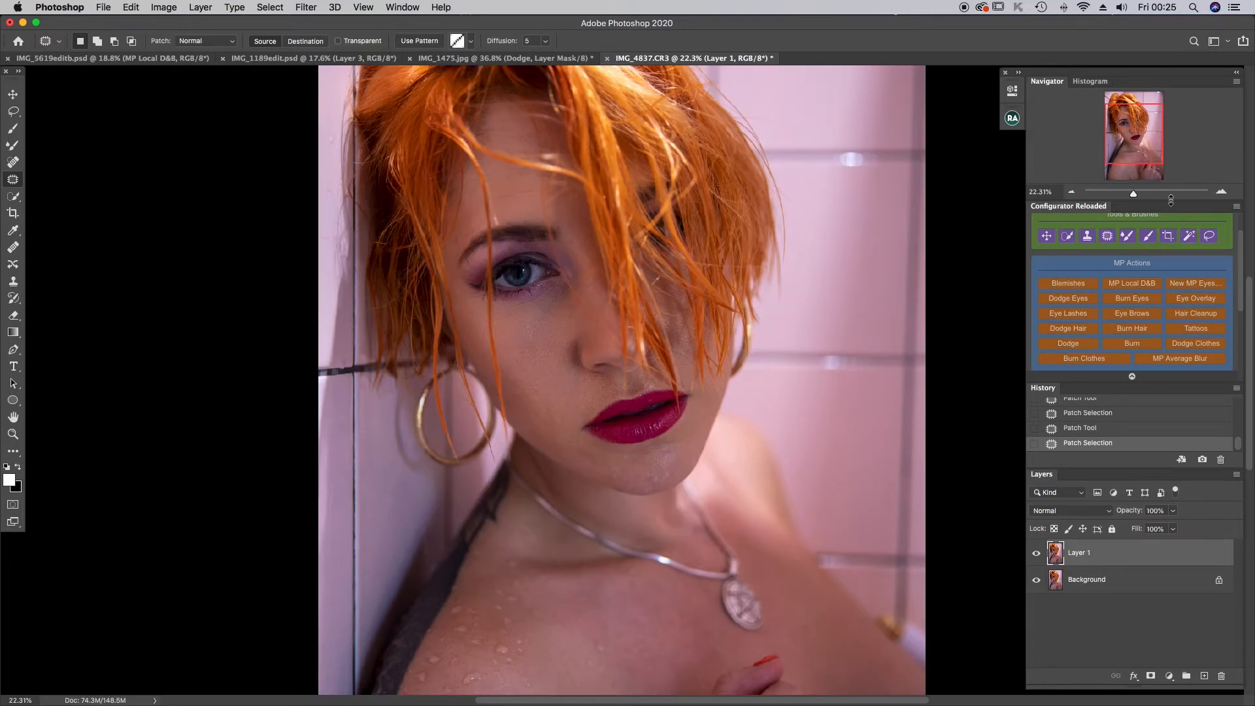
left_click_drag(1133, 194, 1139, 194)
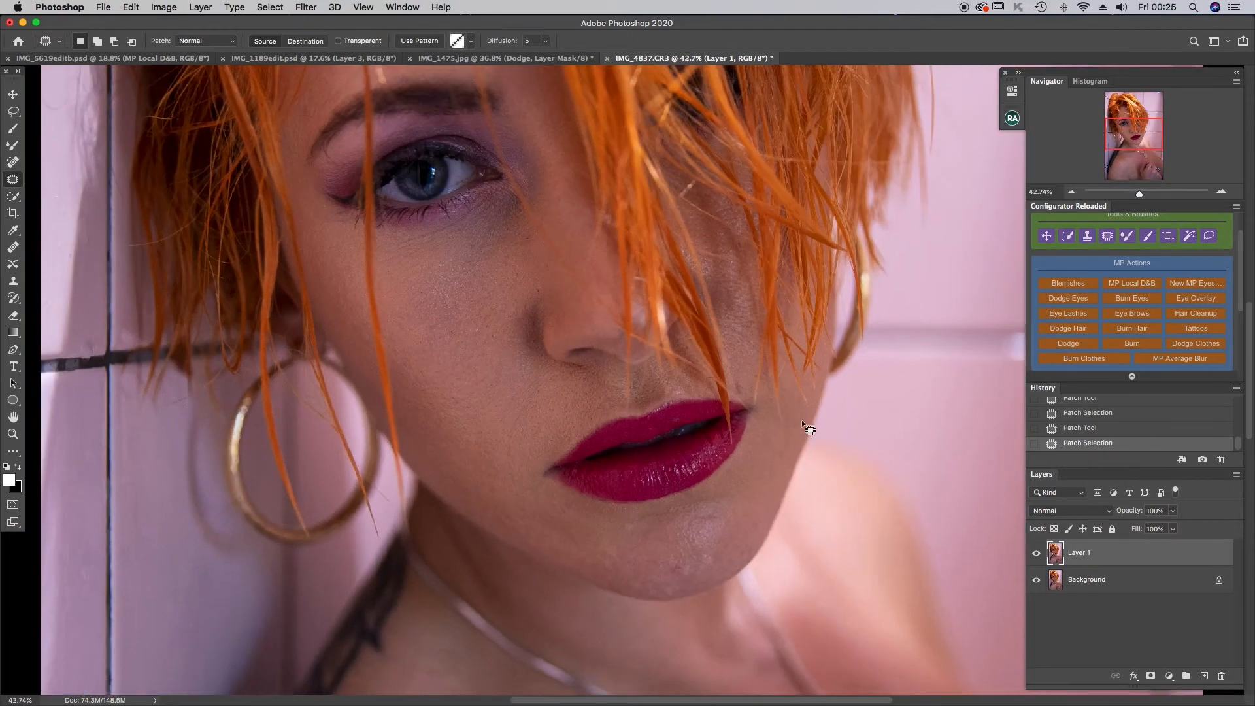
mouse_move(677, 558)
left_mouse_down()
mouse_move(663, 574)
mouse_move(683, 563)
mouse_move(678, 542)
left_mouse_up()
key("super+d")
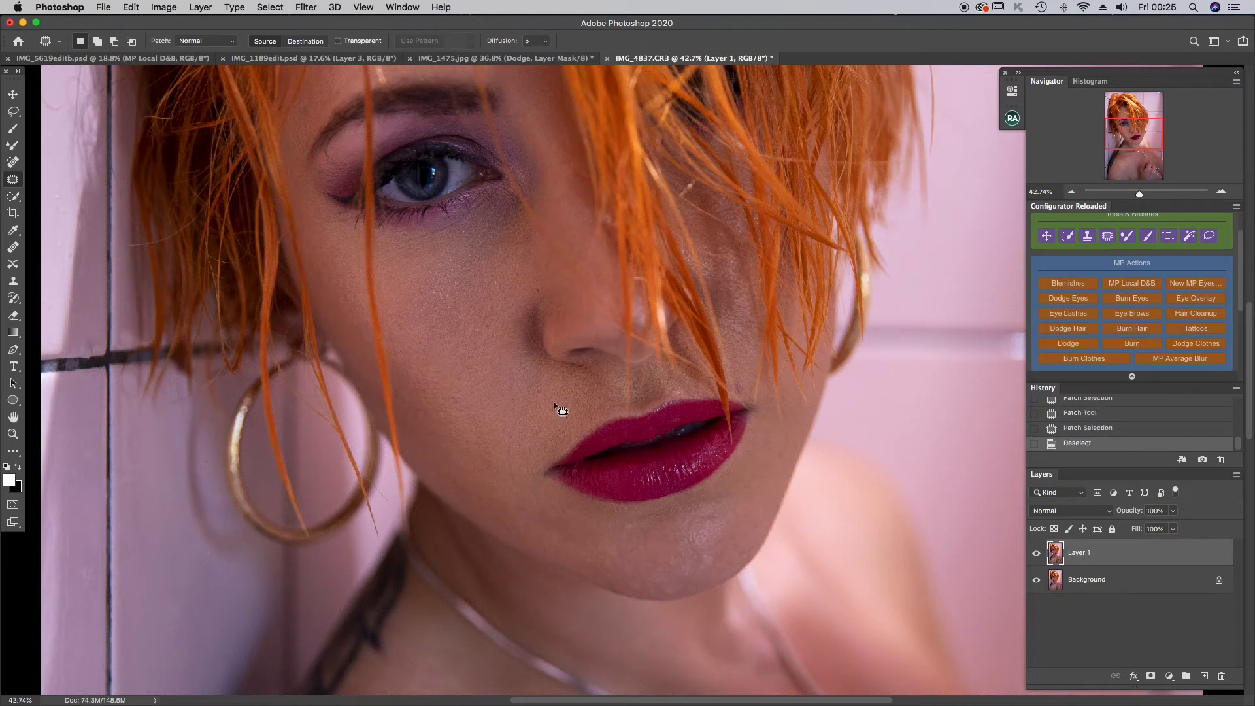
- Patch the marks on the cheek, beside the nose and under the visible eye
left_click_drag(475, 324, 485, 327)
mouse_move(540, 286)
left_mouse_down()
mouse_move(534, 296)
mouse_move(539, 286)
left_mouse_up()
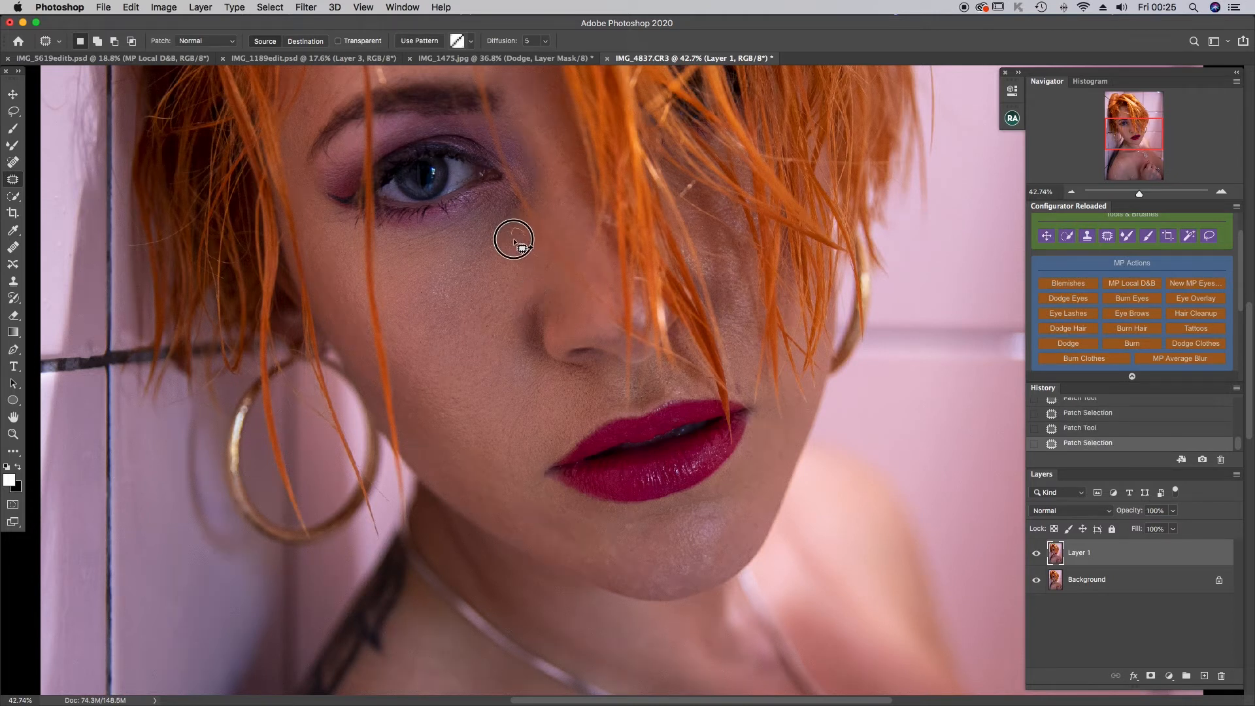
key("super+d")
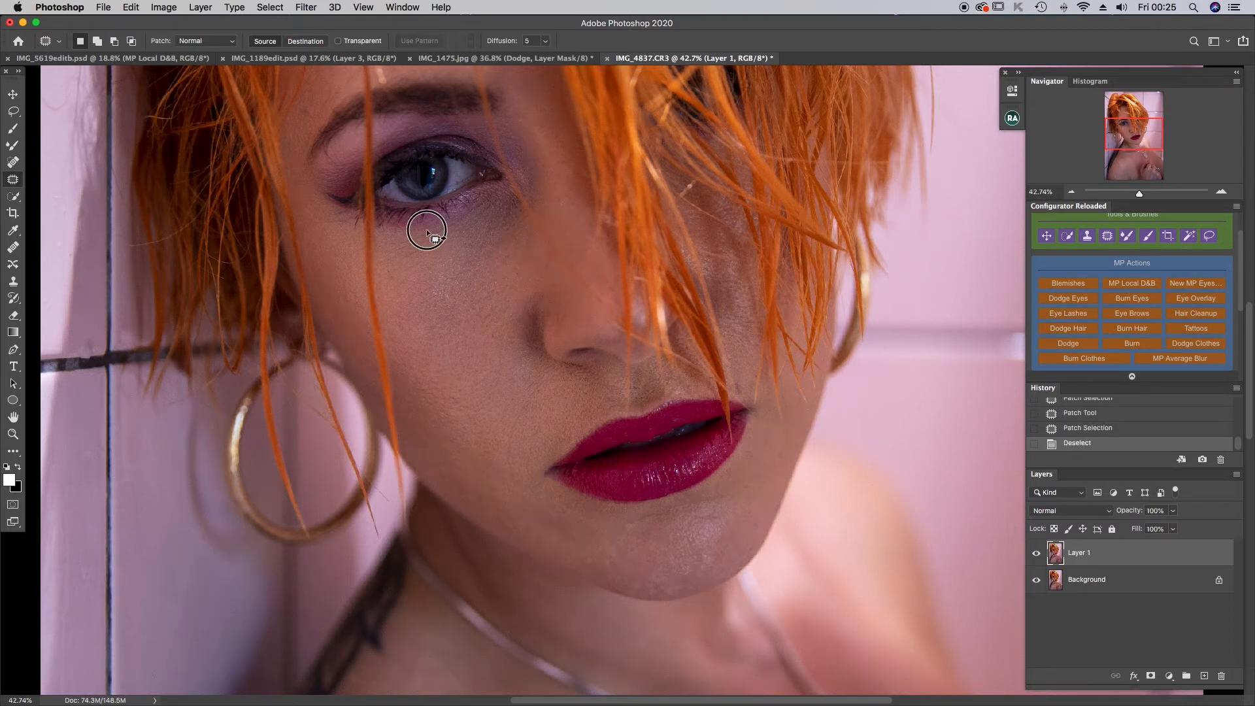
mouse_move(401, 238)
left_mouse_down()
mouse_move(447, 236)
mouse_move(491, 201)
mouse_move(430, 228)
mouse_move(470, 258)
mouse_move(502, 230)
left_mouse_up()
key("super+d")
left_click_drag(495, 234, 493, 256)
- Patch the lines and marks on the forehead above the eyebrow, between the hair strands
scroll(367, 175, "up", 2)
scroll(367, 176, "up", 5)
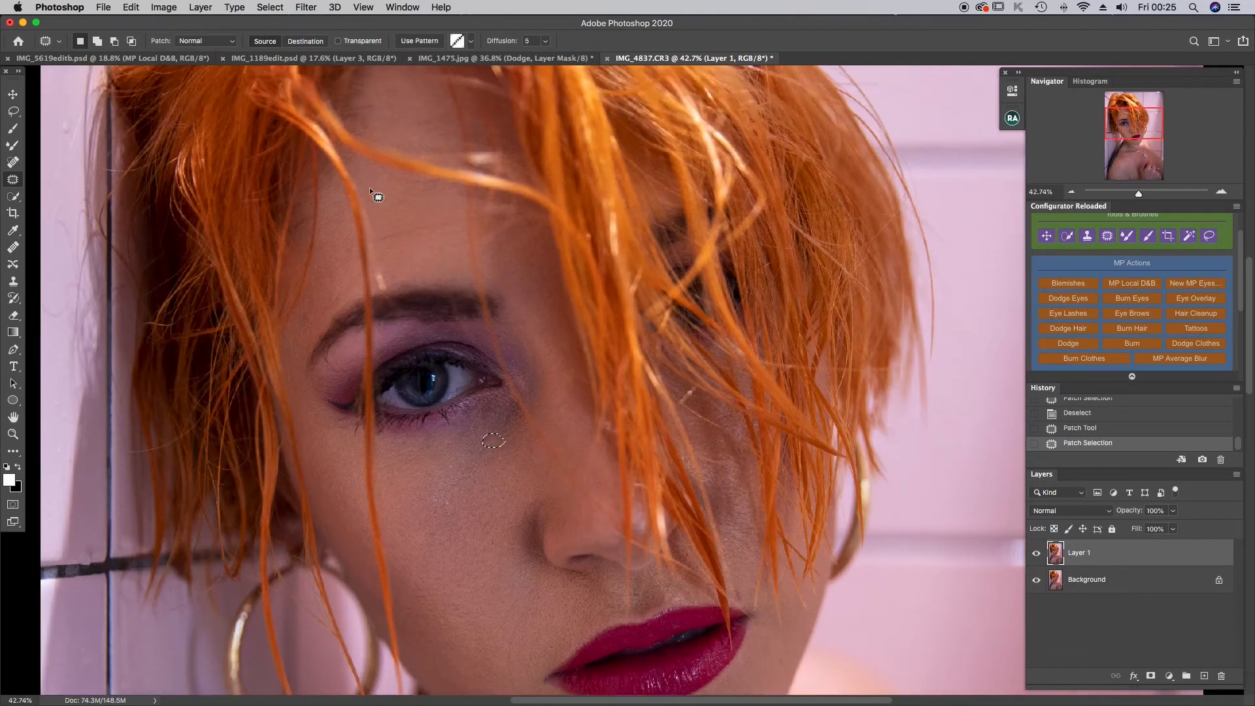
mouse_move(383, 258)
left_mouse_down()
mouse_move(385, 290)
mouse_move(416, 225)
mouse_move(384, 237)
mouse_move(443, 233)
mouse_move(451, 218)
mouse_move(422, 220)
mouse_move(429, 252)
left_mouse_up()
key("super+d")
key("super+d")
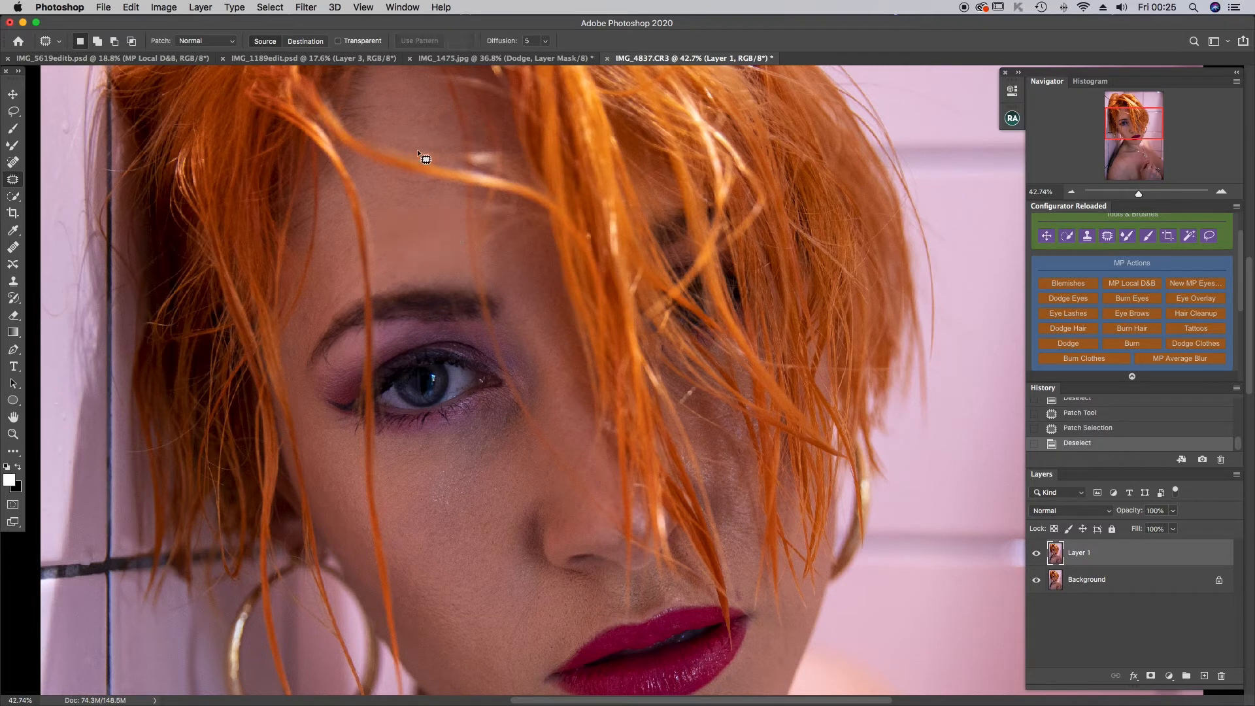
mouse_move(436, 183)
left_mouse_down()
mouse_move(411, 178)
mouse_move(417, 199)
left_mouse_up()
key("super+d")
- Patch the flaws at the temple and on the forehead above the loose hair strand
mouse_move(304, 218)
left_mouse_down()
mouse_move(294, 224)
mouse_move(308, 216)
mouse_move(302, 230)
mouse_move(330, 237)
left_mouse_up()
key("super+d")
mouse_move(434, 114)
left_mouse_down()
mouse_move(453, 116)
mouse_move(440, 112)
left_mouse_up()
left_click_drag(444, 119, 439, 103)
scroll(425, 166, "up", 5)
key("super+d")
- Patch the remaining flaws across the upper forehead and along the hairline towards the temple
mouse_move(445, 314)
left_mouse_down()
mouse_move(425, 328)
mouse_move(443, 313)
mouse_move(451, 347)
mouse_move(373, 389)
mouse_move(391, 368)
left_mouse_up()
left_click_drag(386, 381, 409, 383)
mouse_move(353, 413)
left_mouse_down()
mouse_move(318, 447)
mouse_move(357, 413)
left_mouse_up()
left_click_drag(346, 390, 345, 386)
mouse_move(306, 439)
left_mouse_down()
mouse_move(331, 402)
mouse_move(316, 453)
left_mouse_up()
left_click_drag(313, 460, 327, 425)
left_click_drag(310, 453, 309, 444)
left_click(305, 483)
left_click(310, 443)
- Patch the uneven skin on the cheek beside the nostril and in the fold below the nose
scroll(491, 450, "down", 4)
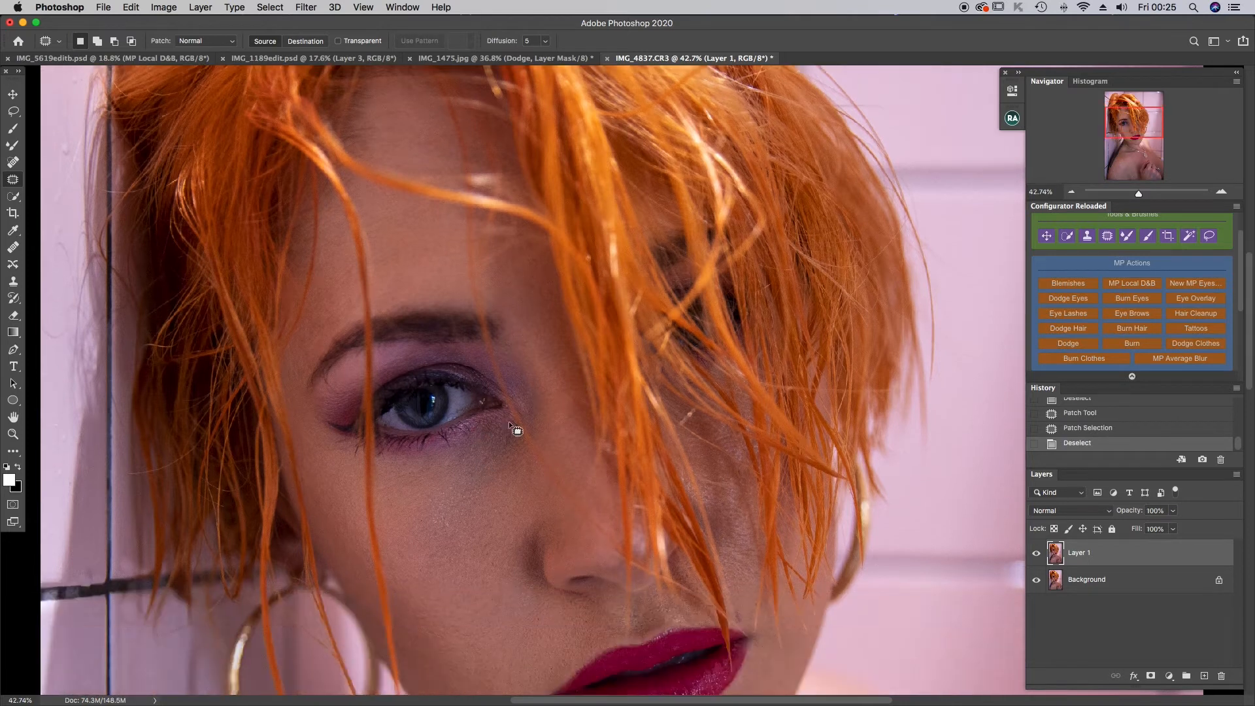
scroll(516, 458, "down", 3)
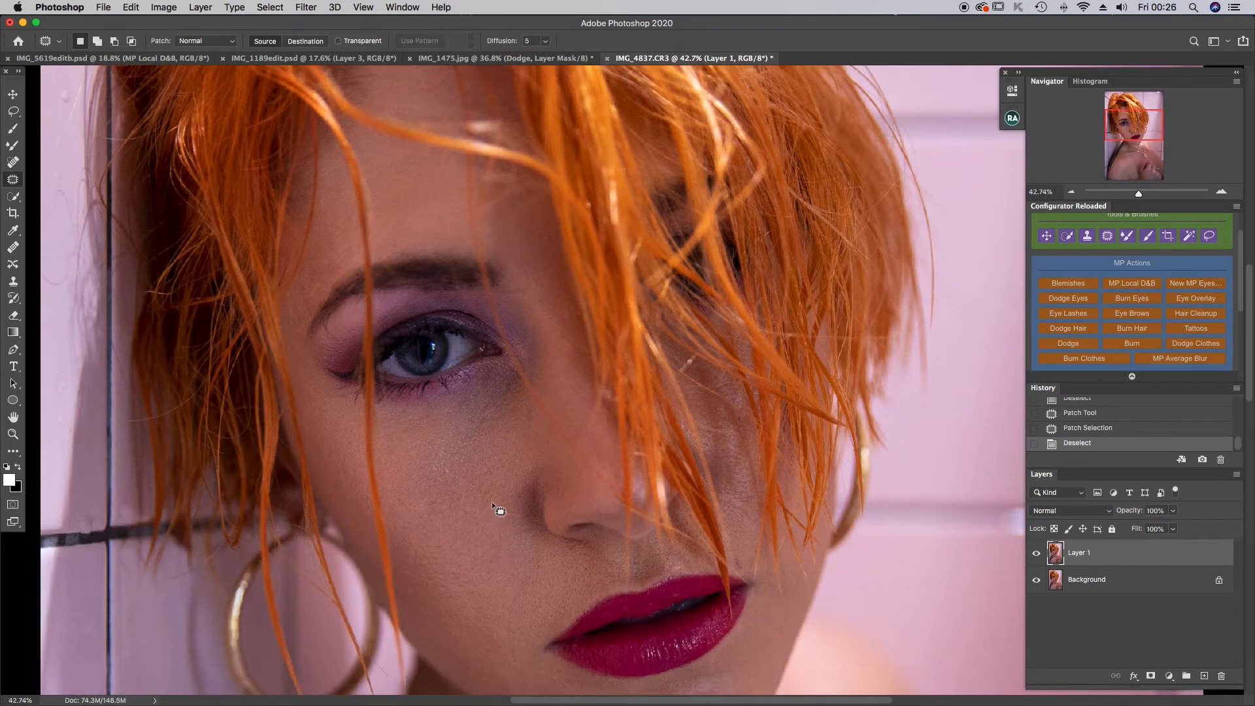
mouse_move(484, 496)
left_mouse_down()
mouse_move(499, 501)
mouse_move(490, 495)
left_mouse_up()
left_click_drag(491, 506, 480, 526)
mouse_move(541, 557)
left_mouse_down()
mouse_move(533, 575)
mouse_move(538, 563)
left_mouse_up()
mouse_move(535, 569)
left_mouse_down()
mouse_move(444, 568)
mouse_move(459, 579)
left_mouse_up()
key("ctrl+d")
- Patch the marks on the jaw, the chin and the skin near the far corner of the mouth
scroll(485, 567, "down", 6)
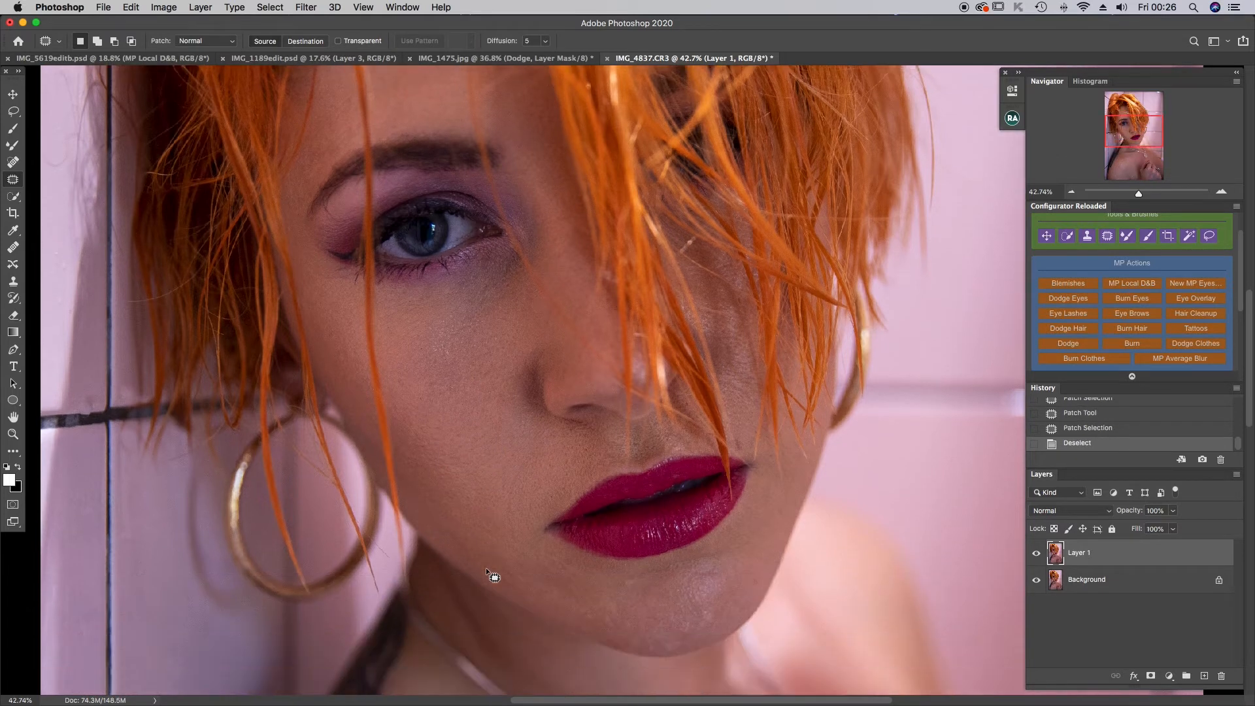
mouse_move(475, 550)
left_mouse_down()
mouse_move(491, 568)
mouse_move(552, 573)
left_mouse_up()
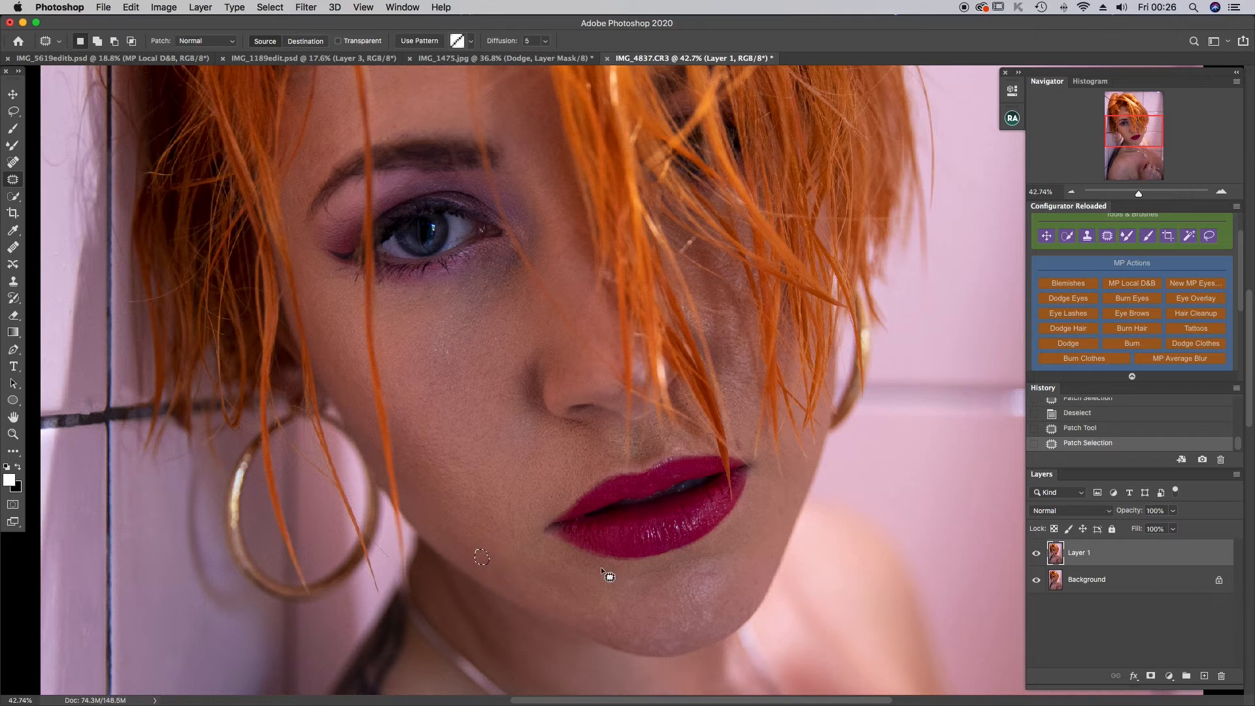
key("ctrl+d")
mouse_move(712, 567)
left_mouse_down()
mouse_move(716, 592)
mouse_move(754, 579)
left_mouse_up()
left_click(755, 566)
left_click_drag(756, 580, 760, 555)
left_click_drag(773, 504, 774, 500)
- Patch the skin beneath the hair on the far cheek and the mark beside the nose
mouse_move(725, 333)
left_mouse_down()
mouse_move(714, 336)
mouse_move(734, 336)
mouse_move(740, 366)
left_mouse_up()
key("super+d")
left_click_drag(546, 317, 548, 319)
left_click_drag(549, 322, 551, 330)
scroll(552, 345, "up", 3)
scroll(551, 345, "left", 5)
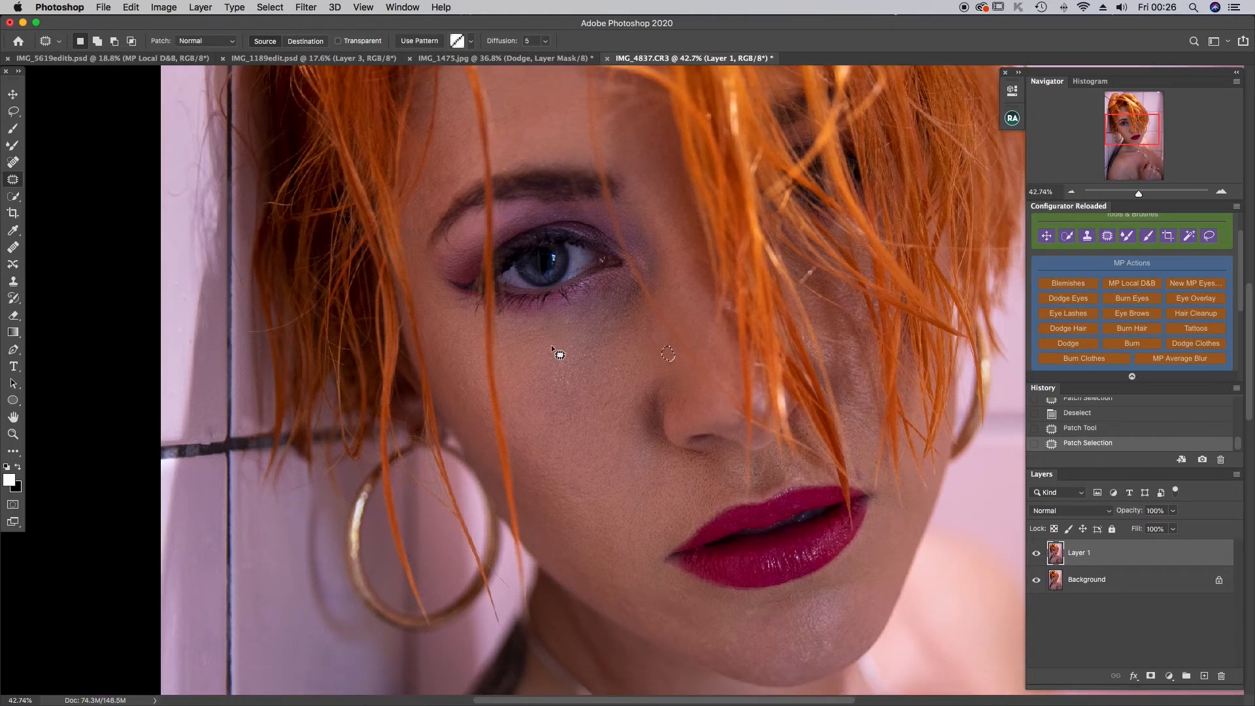
scroll(562, 347, "right", 2)
key("super+d")
- Patch the flaws along the lower jaw between the mouth corner and the chin
scroll(602, 408, "down", 5)
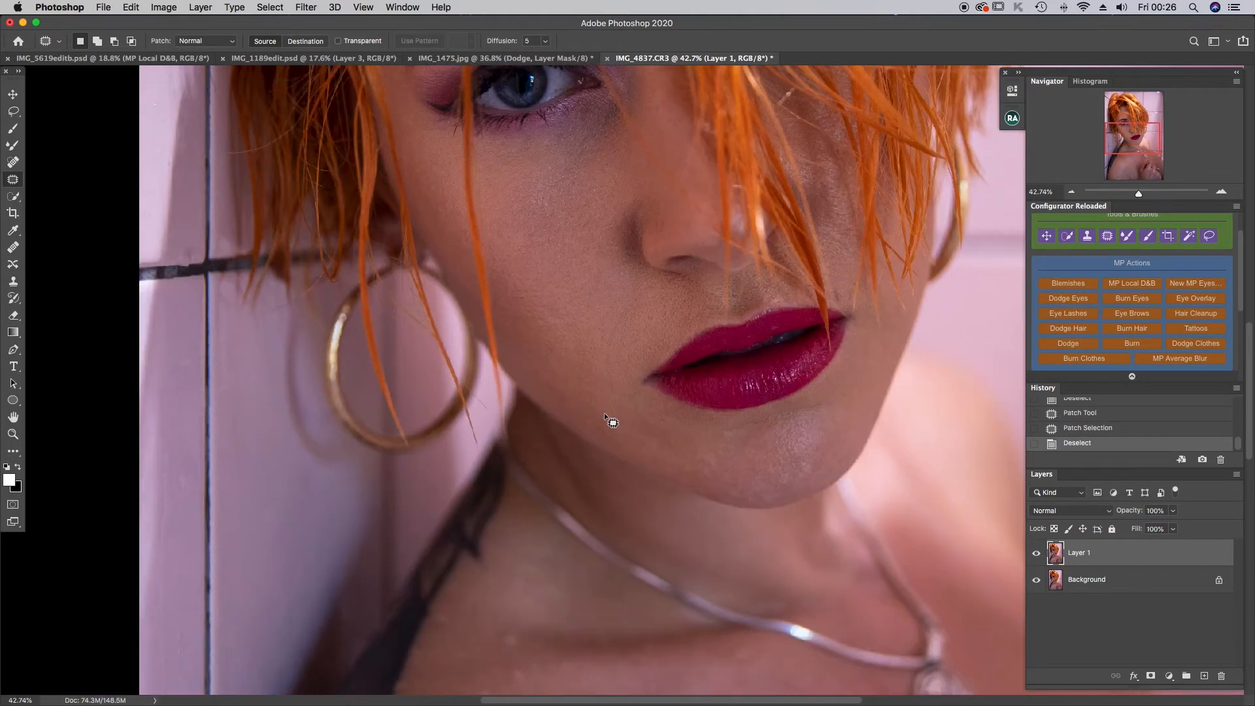
mouse_move(662, 453)
left_mouse_down()
mouse_move(650, 462)
mouse_move(660, 451)
left_mouse_up()
scroll(656, 451, "down", 1)
mouse_move(669, 438)
left_mouse_down()
mouse_move(655, 427)
mouse_move(661, 436)
mouse_move(672, 415)
mouse_move(652, 419)
left_mouse_up()
mouse_move(649, 419)
left_mouse_down()
mouse_move(582, 385)
mouse_move(600, 390)
left_mouse_up()
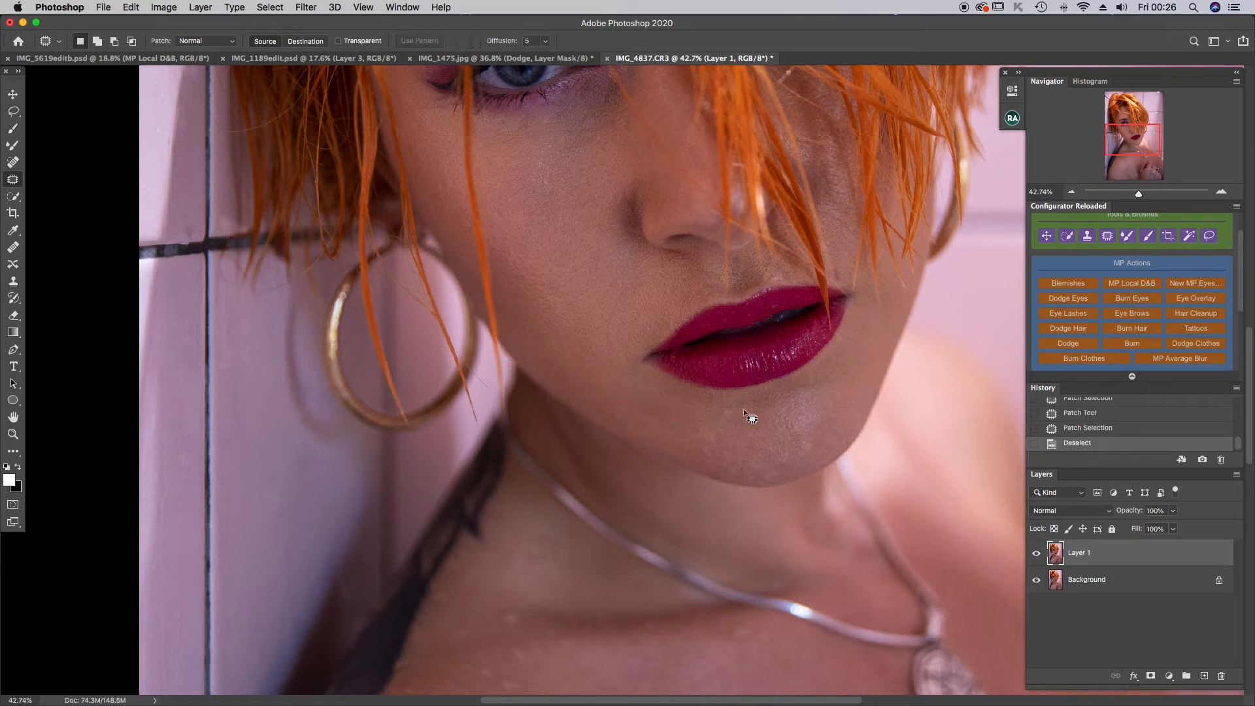
- Patch the marks on the chin below the lower lip and on the skin between nose and upper lip
left_click_drag(735, 407, 730, 410)
left_click_drag(729, 414, 690, 404)
left_click(690, 404)
left_click_drag(697, 446, 666, 420)
scroll(747, 469, "up", 5)
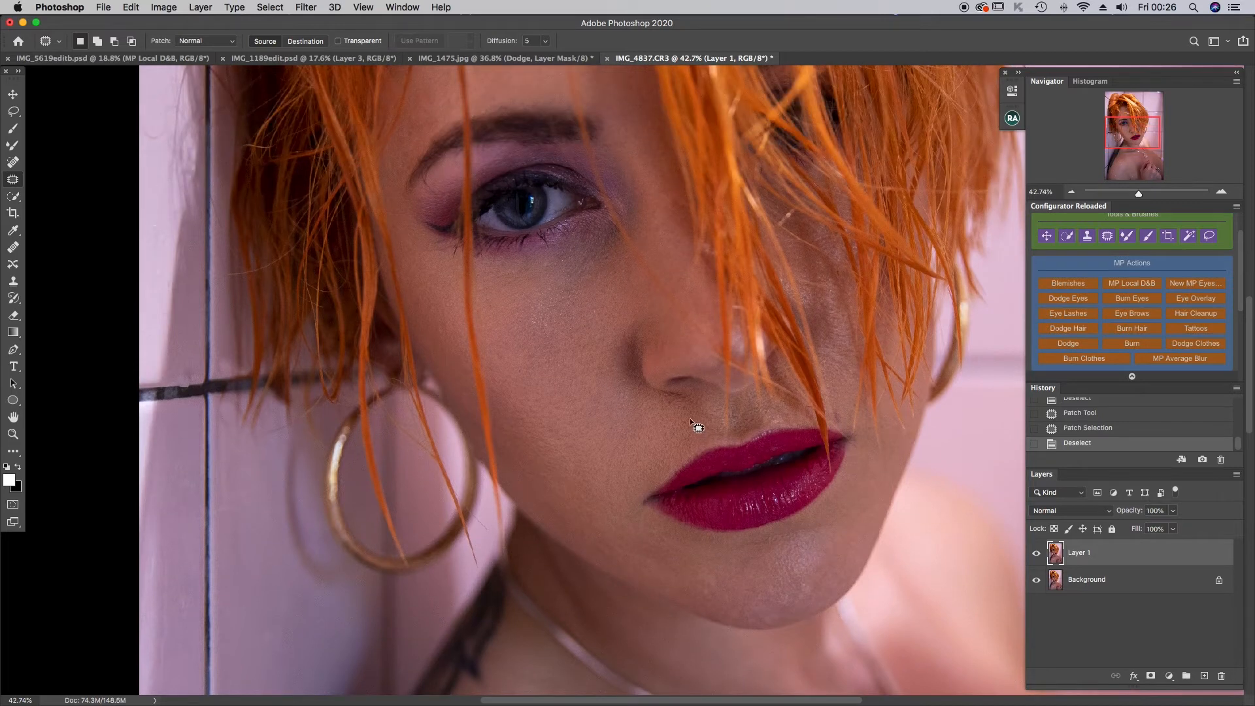
left_click_drag(694, 422, 689, 423)
left_click_drag(689, 422, 682, 434)
left_click(682, 435)
- Patch the blemishes on the chest beside the pendant and on the far upper arm
scroll(680, 448, "up", 4)
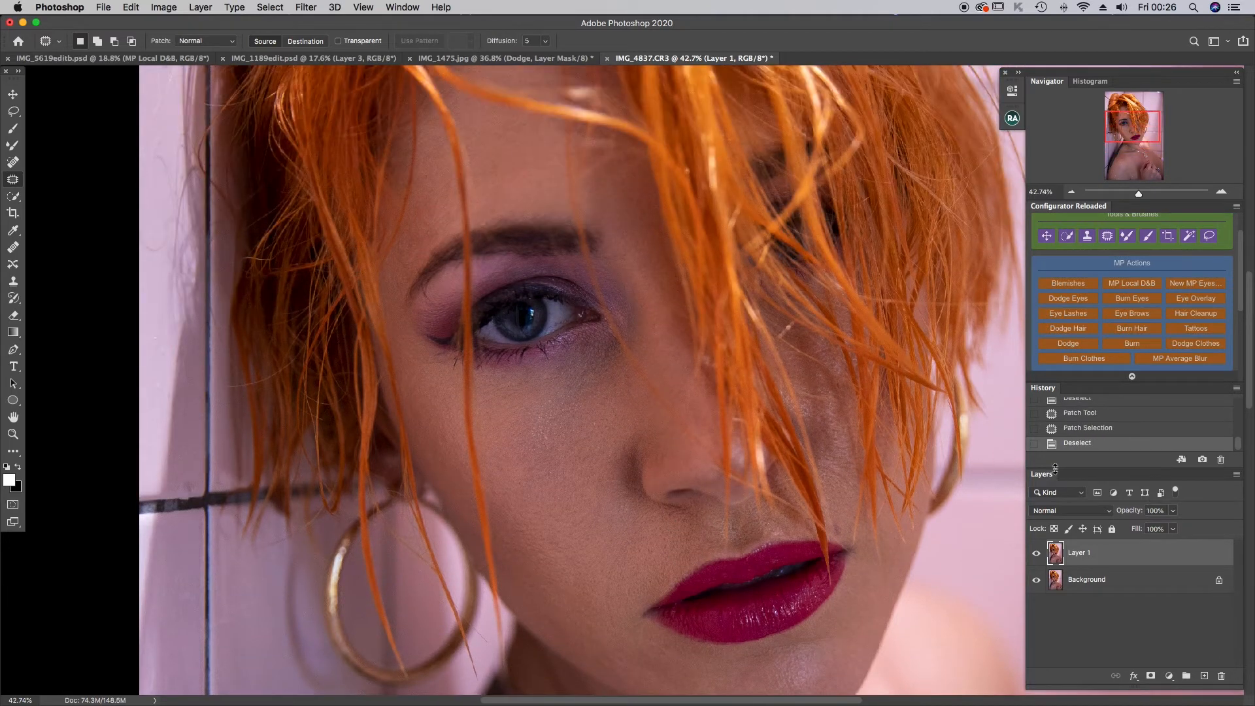
left_click_drag(1137, 194, 1131, 194)
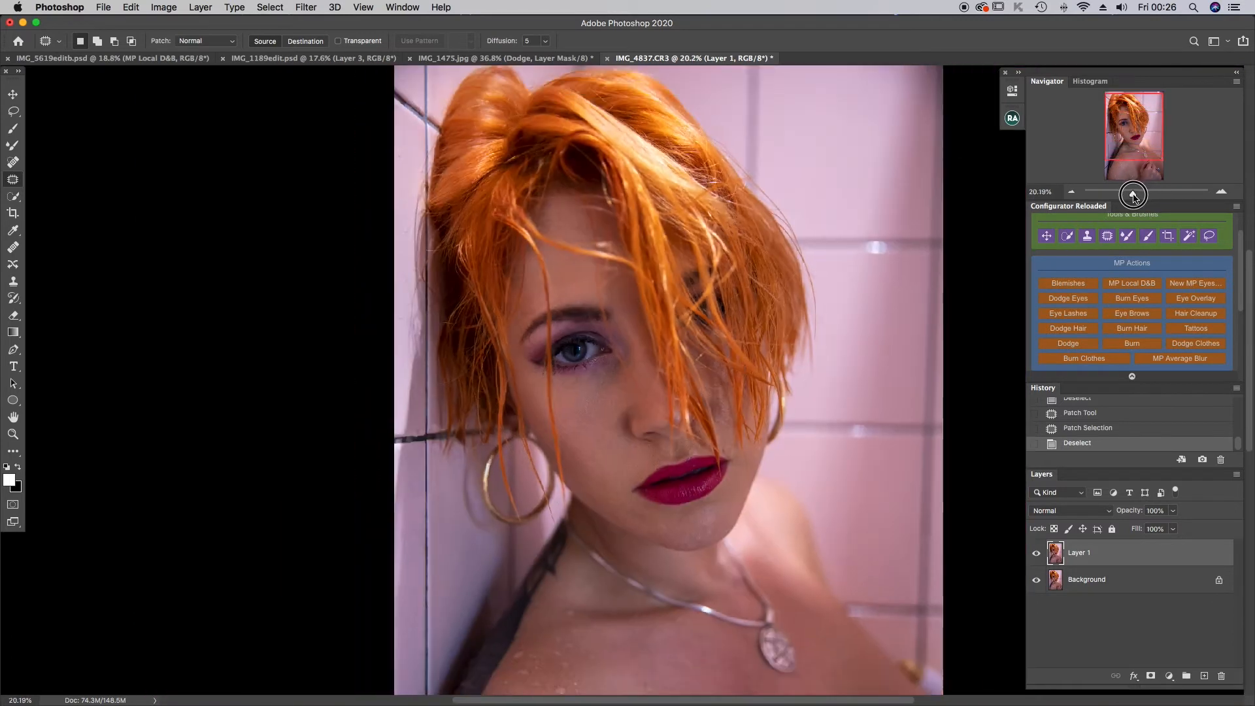
scroll(822, 451, "down", 2)
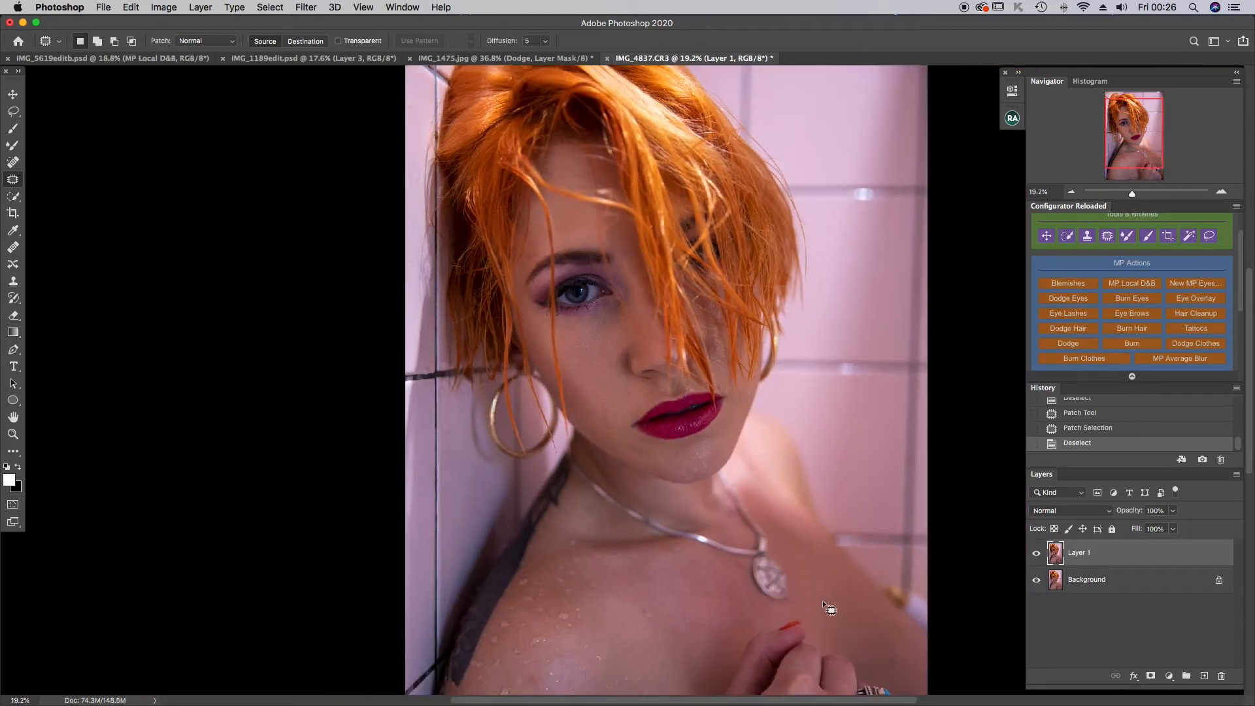
left_click_drag(835, 603, 829, 594)
left_click_drag(823, 599, 840, 615)
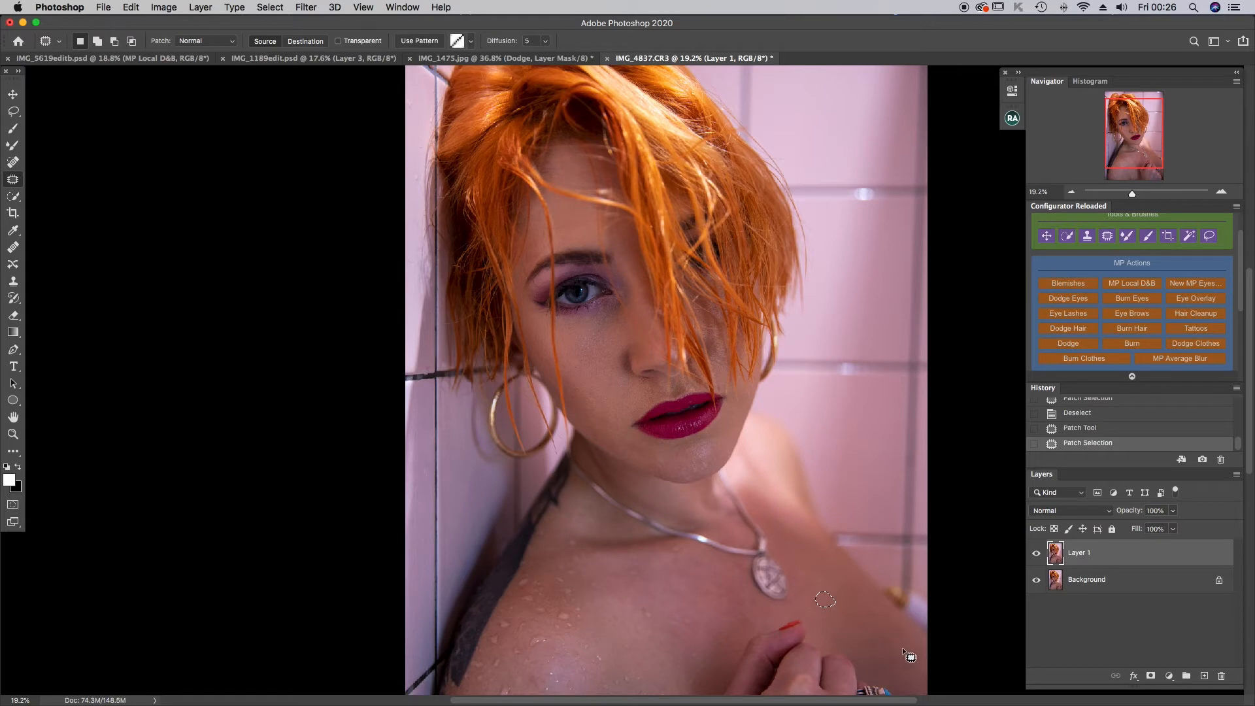
mouse_move(899, 655)
left_mouse_down()
mouse_move(885, 669)
mouse_move(904, 660)
mouse_move(876, 635)
left_mouse_up()
key("super+d")
- Patch the spot in the middle of the chest and the marks on top of the near shoulder
left_click_drag(648, 622, 656, 599)
left_click(657, 588)
scroll(652, 539, "down", 5)
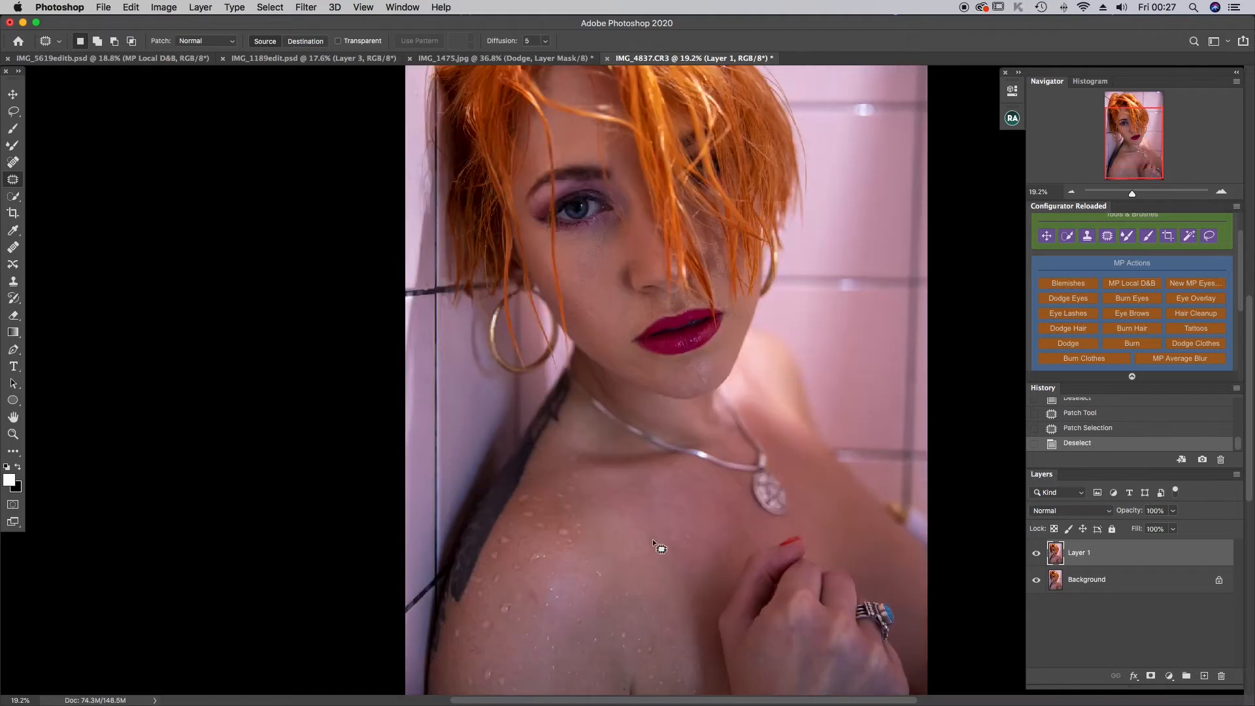
mouse_move(530, 517)
left_mouse_down()
mouse_move(546, 484)
mouse_move(560, 485)
left_mouse_up()
left_click(562, 485)
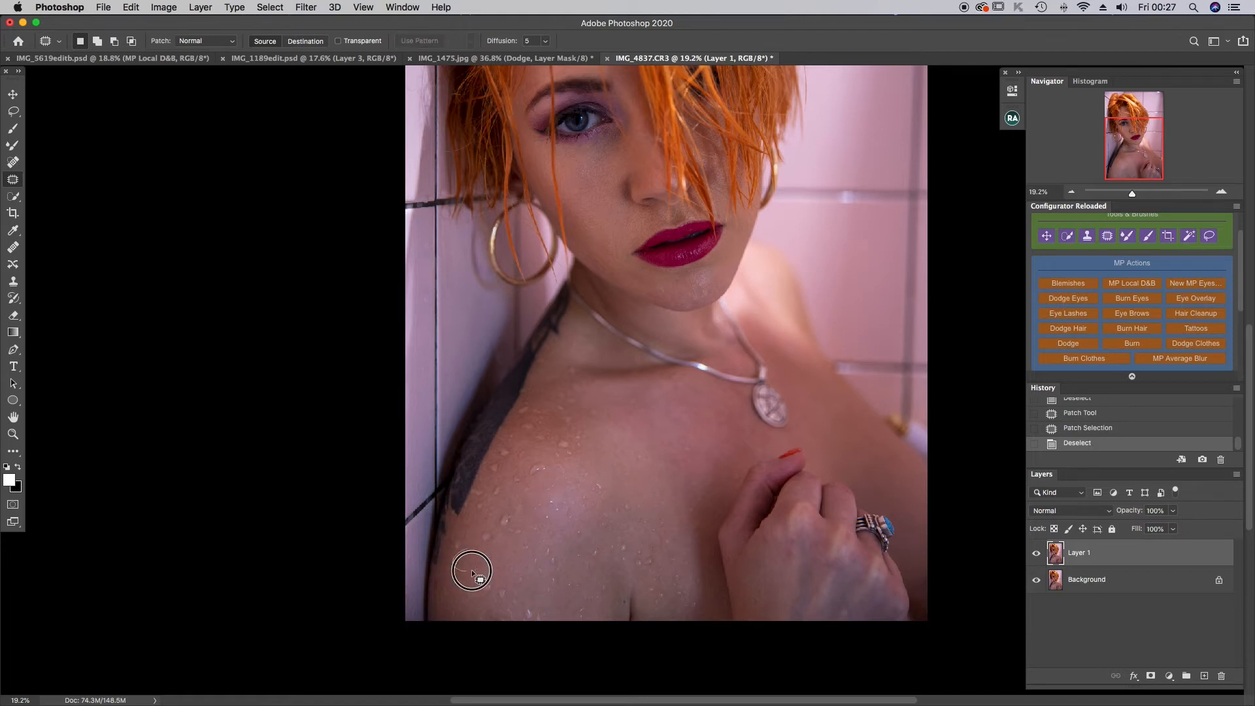
- Patch the marks on the near upper arm and the skin crease at the armpit
mouse_move(482, 544)
left_mouse_down()
mouse_move(500, 556)
mouse_move(491, 548)
left_mouse_up()
left_click(501, 557)
mouse_move(491, 553)
left_mouse_down()
mouse_move(437, 577)
mouse_move(440, 595)
mouse_move(468, 606)
left_mouse_up()
left_click_drag(629, 604, 623, 579)
left_click(626, 575)
- Patch the uneven skin on the back of the raised hand and clear the selection
mouse_move(786, 535)
left_mouse_down()
mouse_move(798, 560)
mouse_move(788, 537)
mouse_move(782, 576)
mouse_move(768, 572)
mouse_move(859, 579)
mouse_move(832, 613)
mouse_move(847, 605)
left_mouse_up()
left_click_drag(846, 613, 861, 584)
key("ctrl+d")
- Patch the small bright marks on the chin in three passes, clearing the selection after each
left_click_drag(712, 290, 712, 269)
key("ctrl+d")
left_click_drag(698, 303, 713, 288)
key("super+d")
left_click_drag(693, 305, 705, 311)
key("super+d")
- Patch the remaining flaws along the underside of the chin and the lower jawline
left_click_drag(1132, 193, 1139, 193)
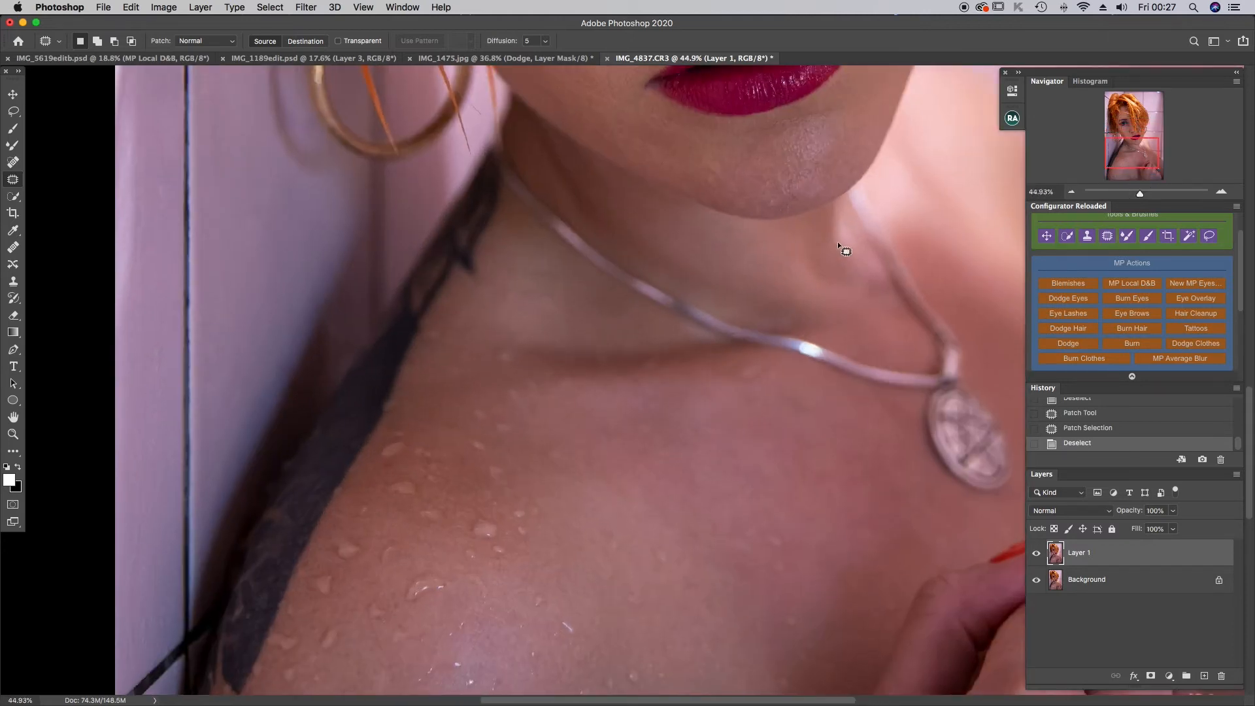
mouse_move(770, 207)
left_mouse_down()
mouse_move(782, 204)
mouse_move(755, 192)
left_mouse_up()
left_click(749, 186)
left_click_drag(790, 191, 801, 200)
left_click_drag(793, 199, 760, 193)
left_click(759, 191)
left_click_drag(711, 185, 715, 173)
left_click_drag(701, 153, 701, 154)
key("ctrl+d")
- Patch the skin on the lower cheek between the earring and the mouth
left_click_drag(1140, 194, 1133, 194)
scroll(729, 300, "up", 2)
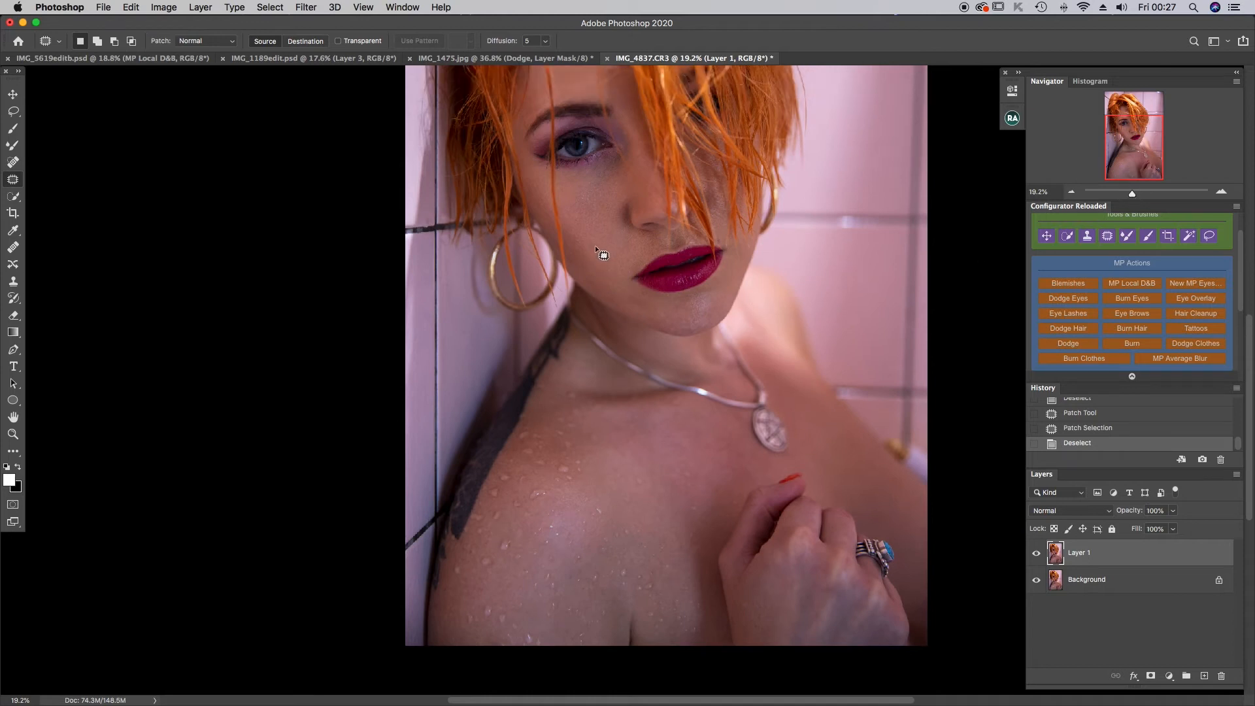
mouse_move(589, 244)
left_mouse_down()
mouse_move(608, 258)
mouse_move(615, 298)
left_mouse_up()
key("super+d")
- Compare the retouch with the original by toggling Layer 1's visibility, and patch a spot beside the outer eyebrow
scroll(783, 467, "up", 3)
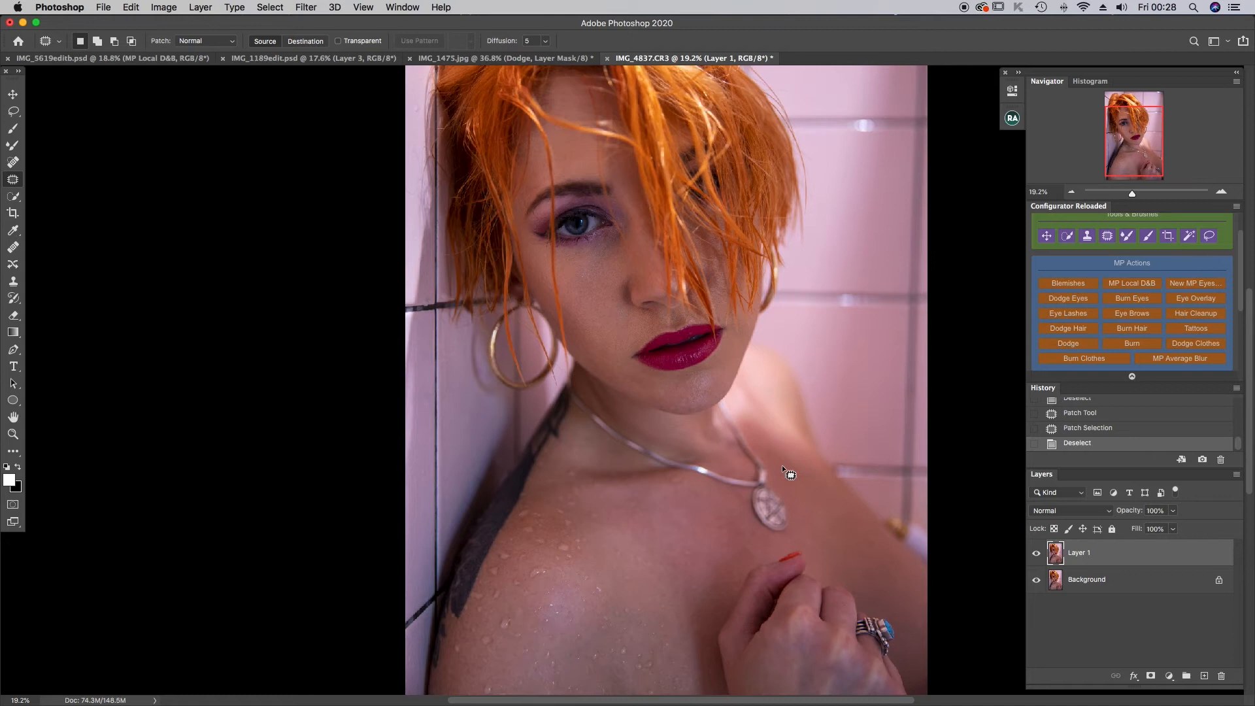
left_click(1036, 554)
left_click(1036, 555)
left_click(1036, 555)
left_click_drag(521, 198, 532, 190)
key("ctrl+d")
- Run the Beauty Retouch frequency separation via Gaussian Blur with a radius of 9 pixels
left_click(1012, 119)
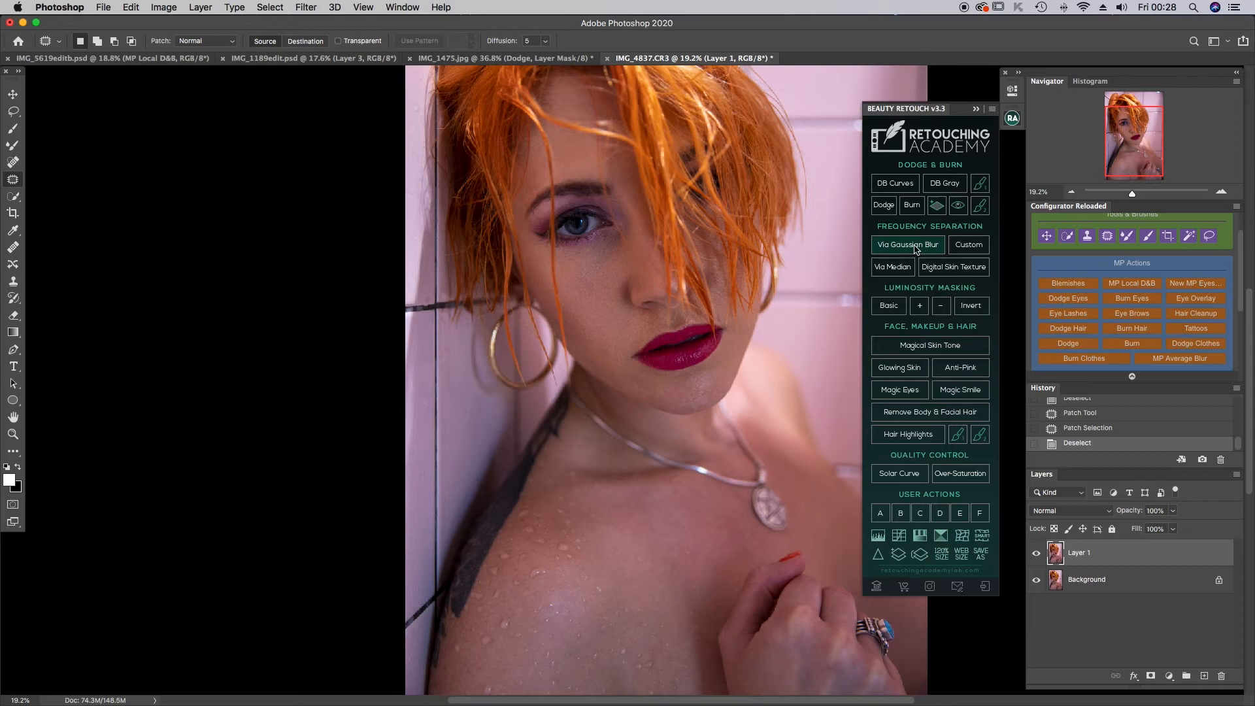
left_click(916, 249)
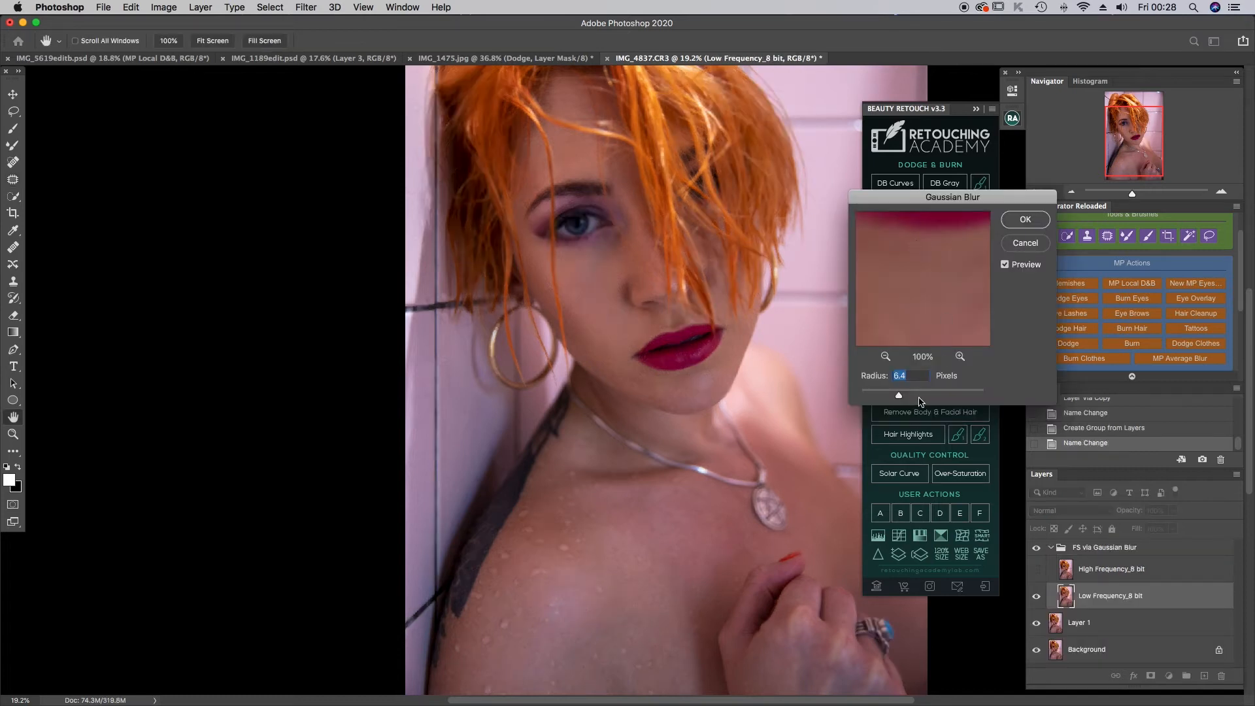
left_click(1029, 224)
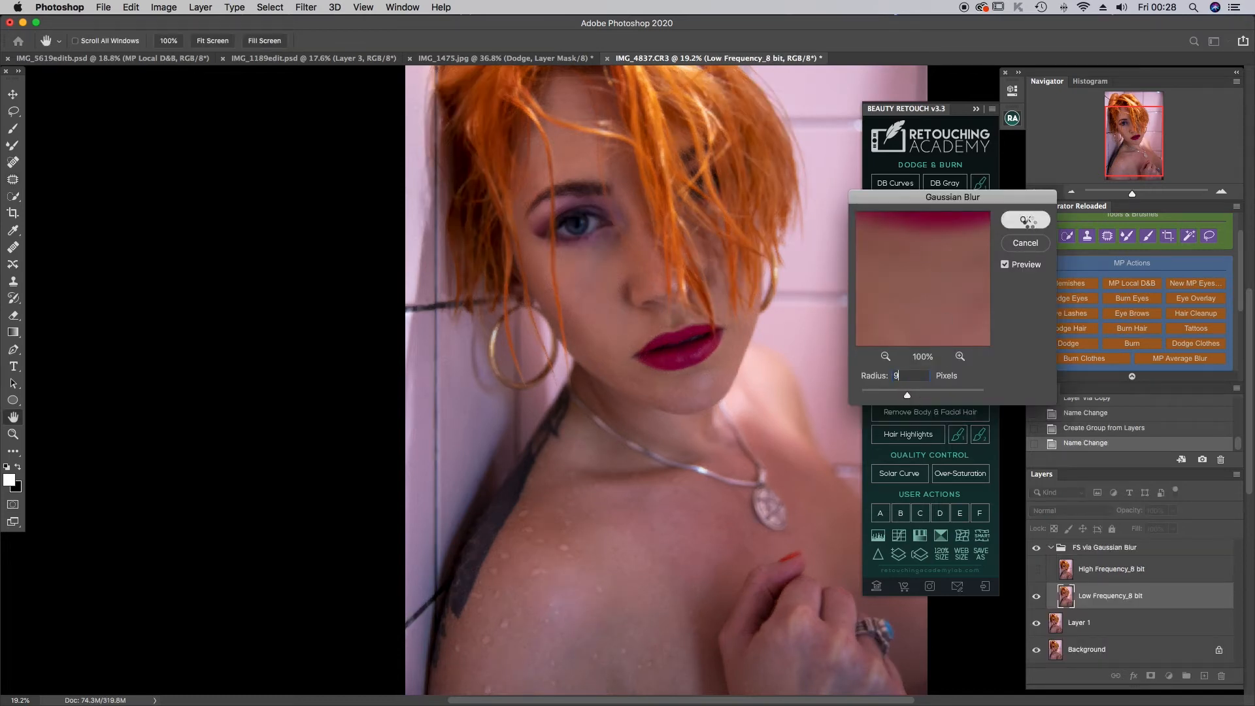
left_click(976, 111)
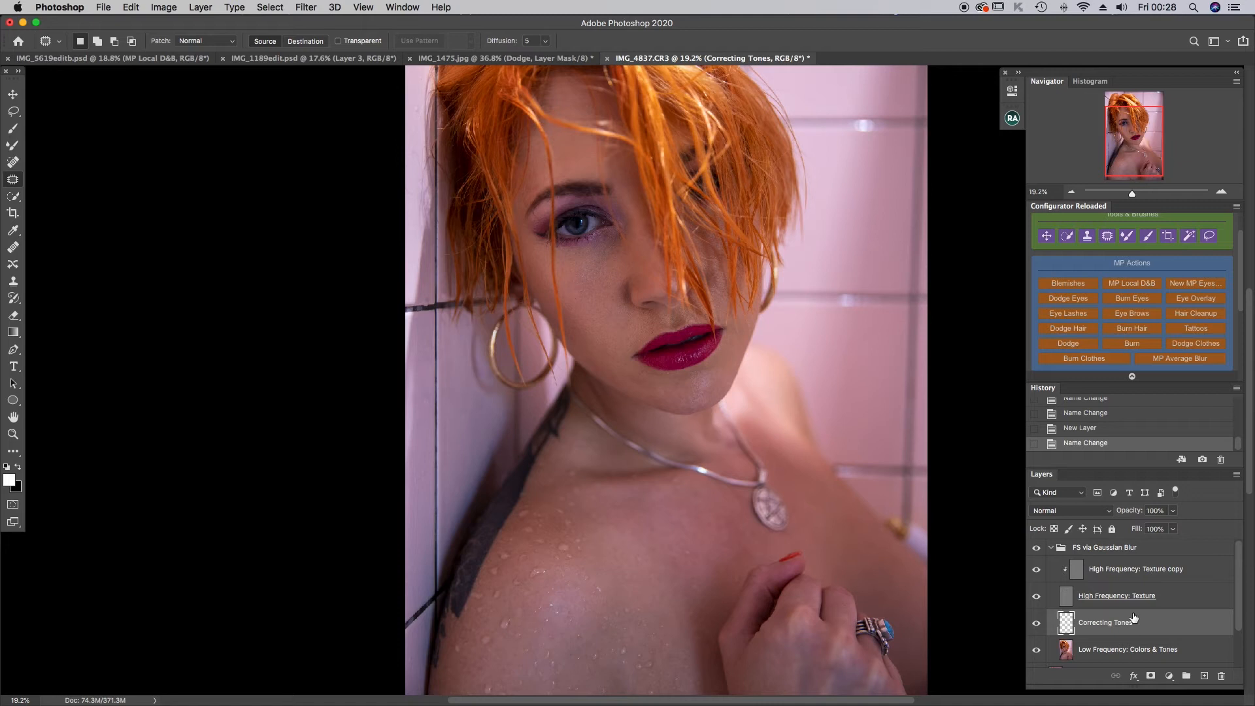
- On the High Frequency: Texture copy layer, patch the skin flaws above and beside the mouth corner under the hair strands
left_click(1141, 568)
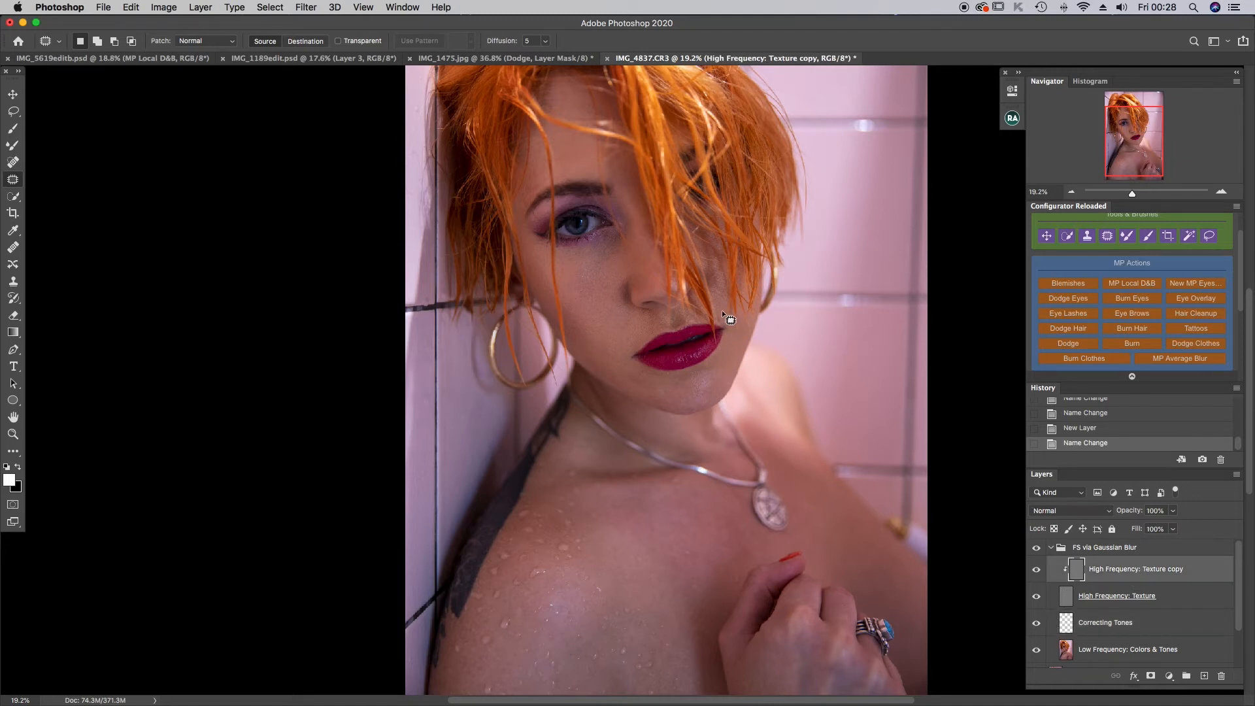
scroll(721, 310, "up", 5)
scroll(714, 313, "up", 3)
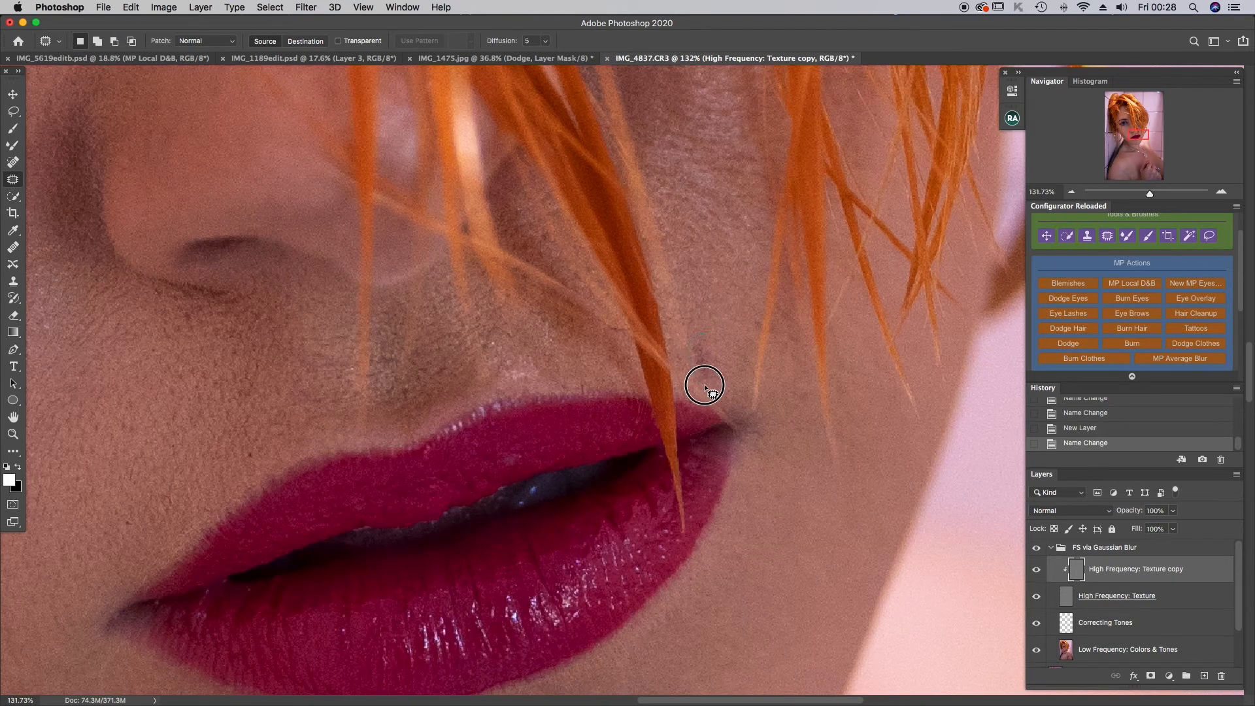
left_click_drag(719, 336, 694, 339)
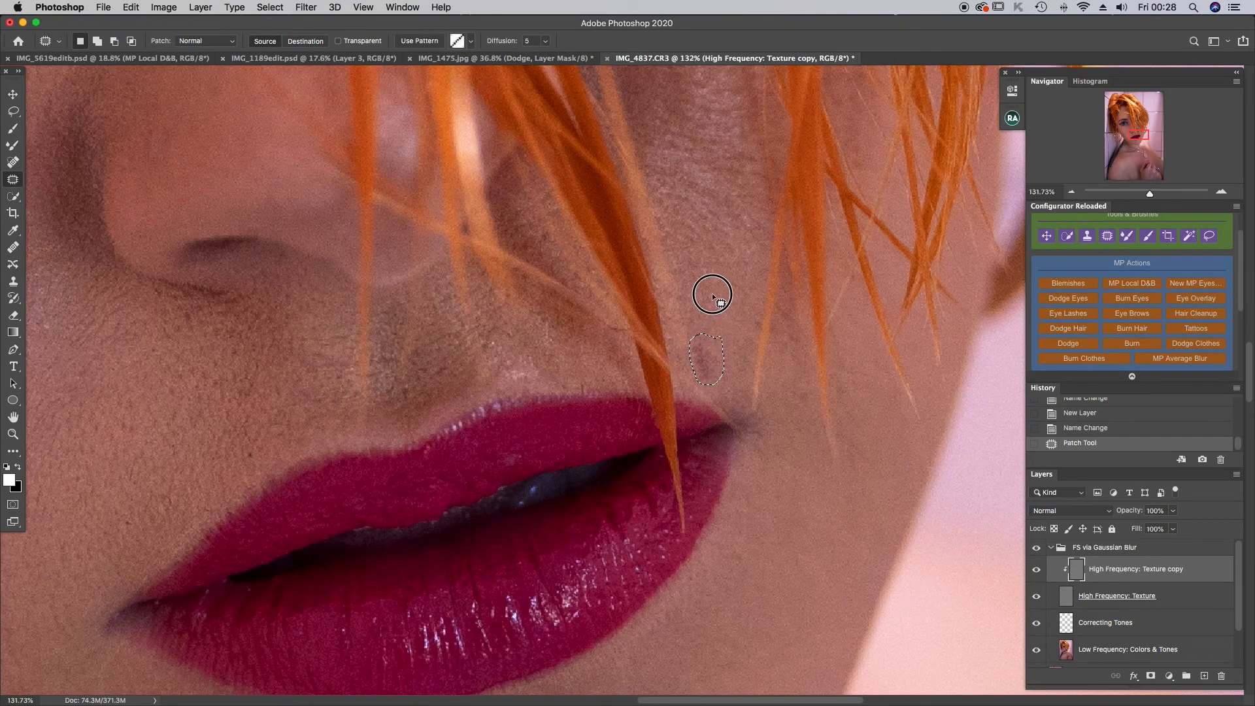
mouse_move(719, 348)
left_mouse_down()
mouse_move(708, 336)
mouse_move(716, 266)
mouse_move(766, 458)
left_mouse_up()
key("super+d")
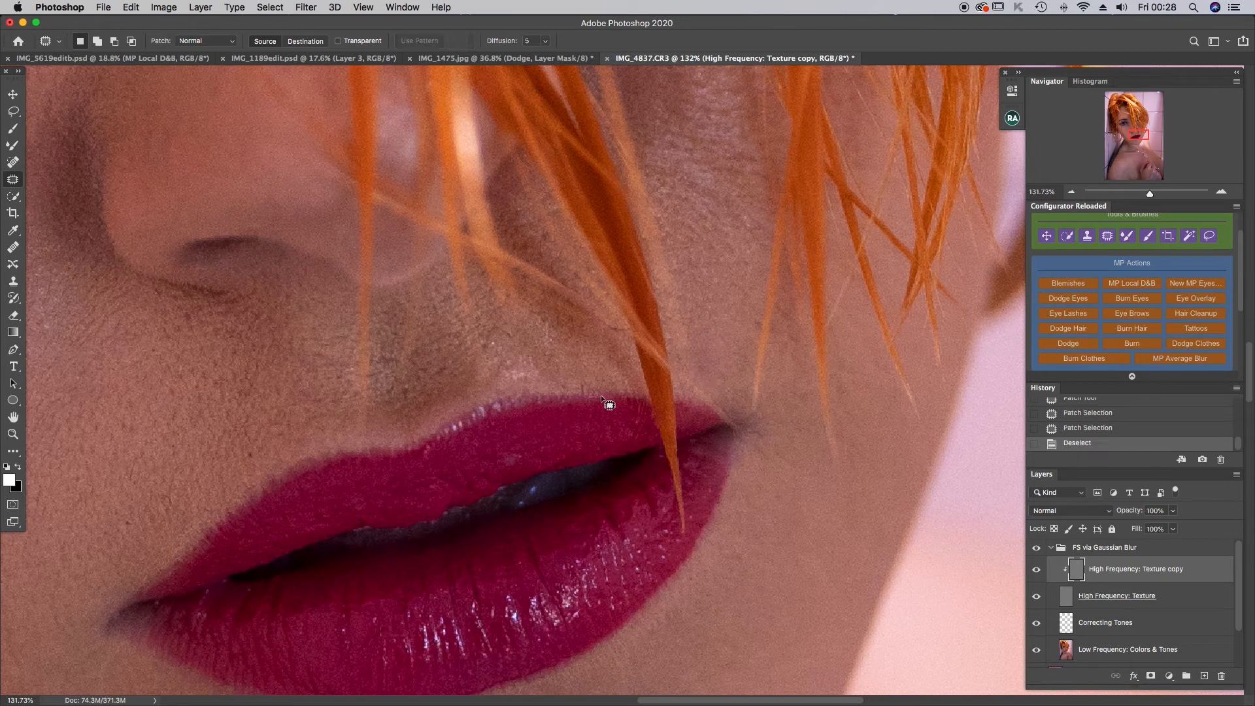
- Patch the small spots above the upper lip and beside the mouth corner nearest the large hoop earring
mouse_move(247, 449)
left_mouse_down()
mouse_move(258, 454)
mouse_move(248, 448)
left_mouse_up()
left_click_drag(251, 455, 236, 403)
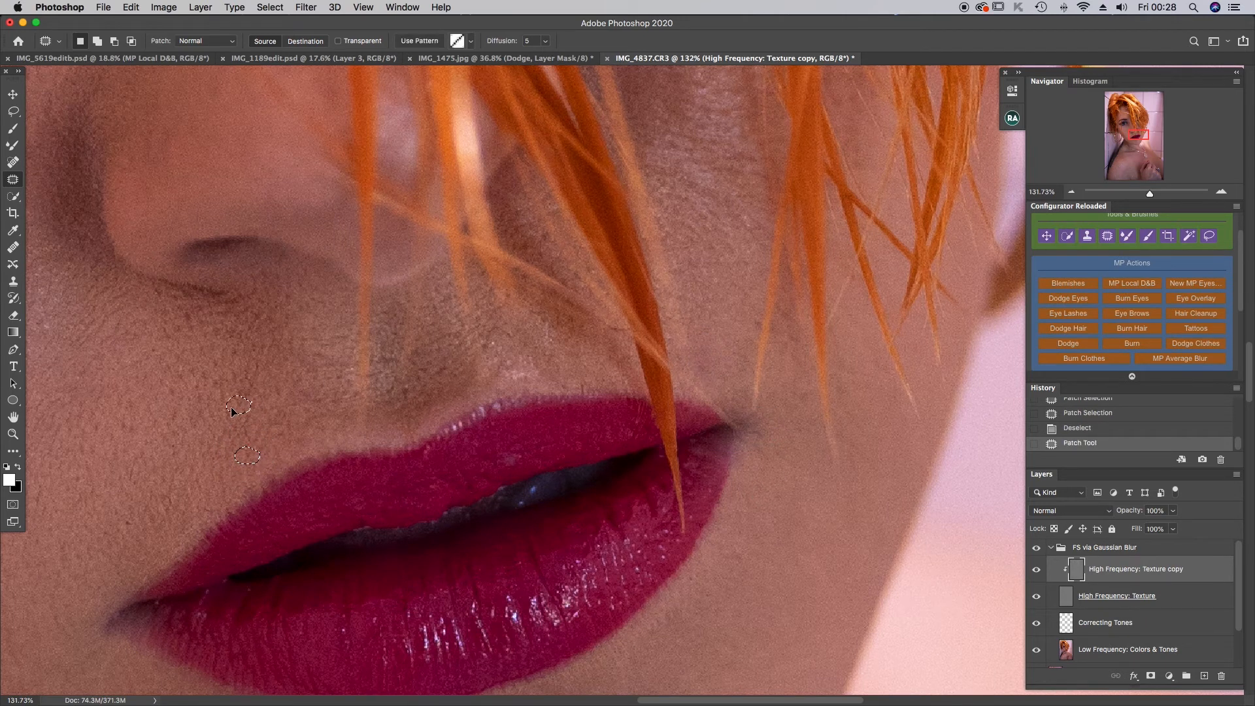
left_click_drag(121, 526, 123, 524)
left_click_drag(127, 524, 146, 477)
scroll(146, 477, "down", 10)
scroll(145, 474, "left", 5)
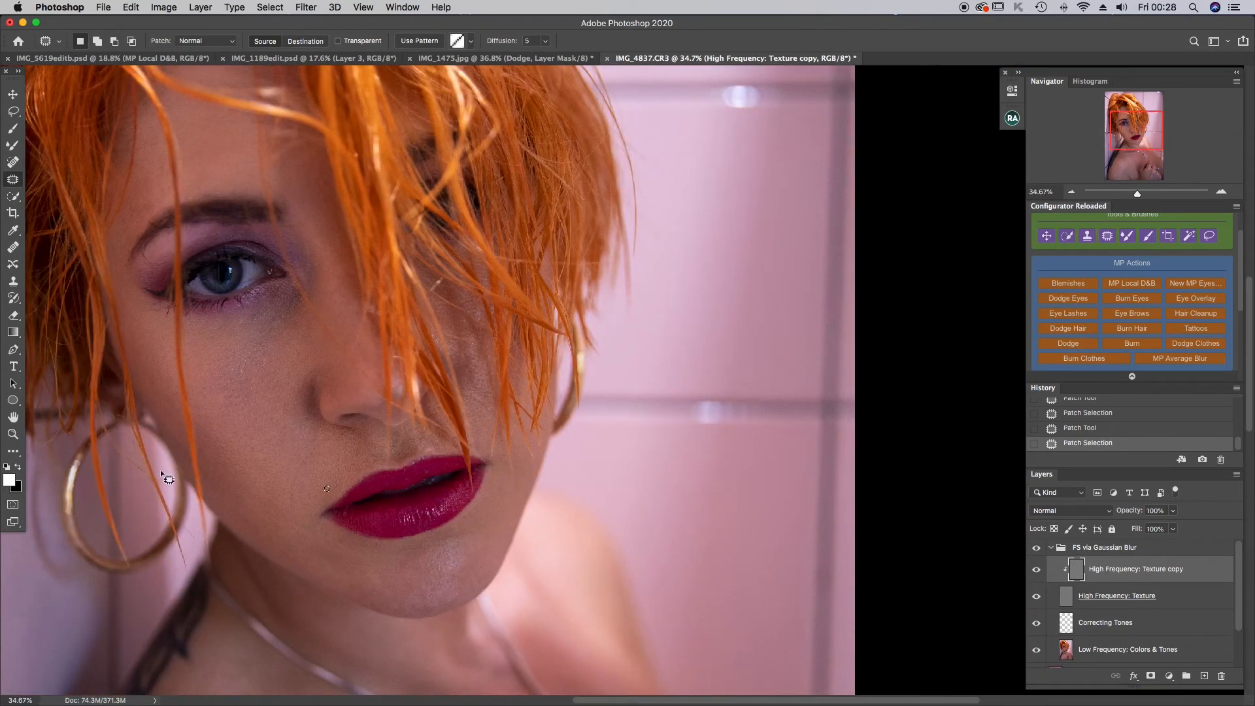
left_click_drag(433, 282, 440, 289)
key("cmd+d")
- Patch the uneven skin texture on the cheek below the eye, beside the nose and on the lower jawline
scroll(477, 366, "down", 5)
scroll(477, 366, "left", 3)
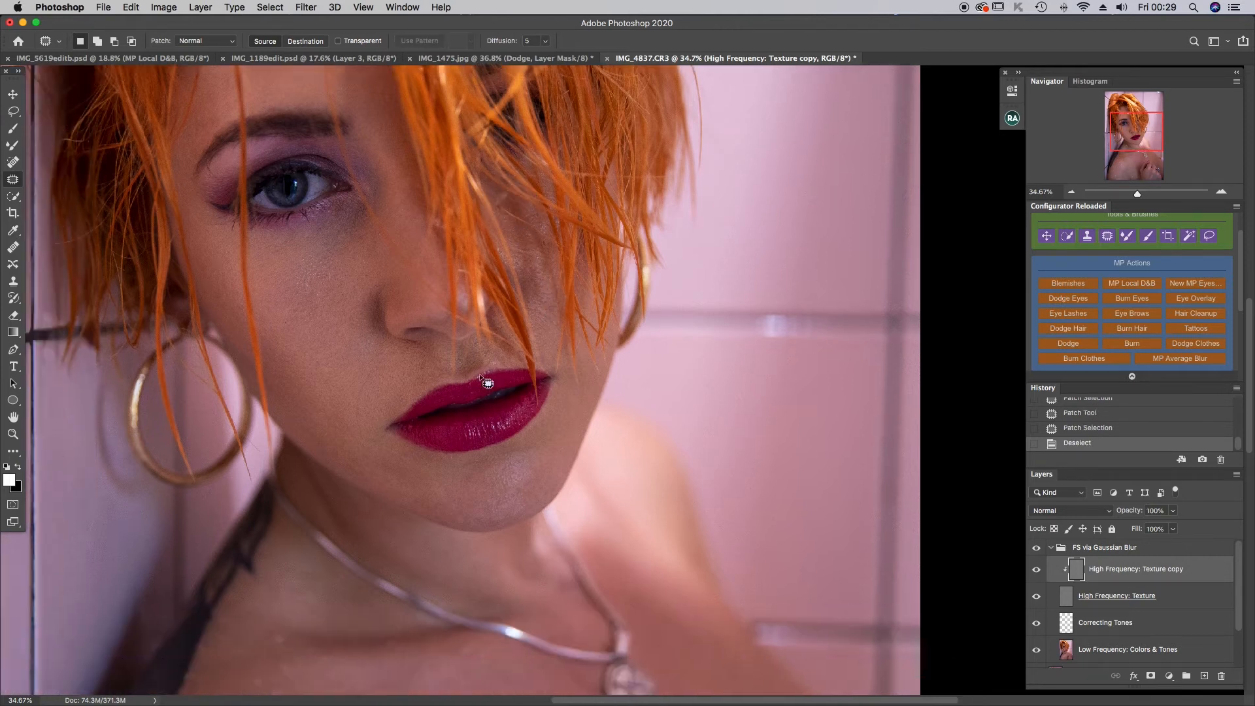
scroll(481, 380, "down", 6)
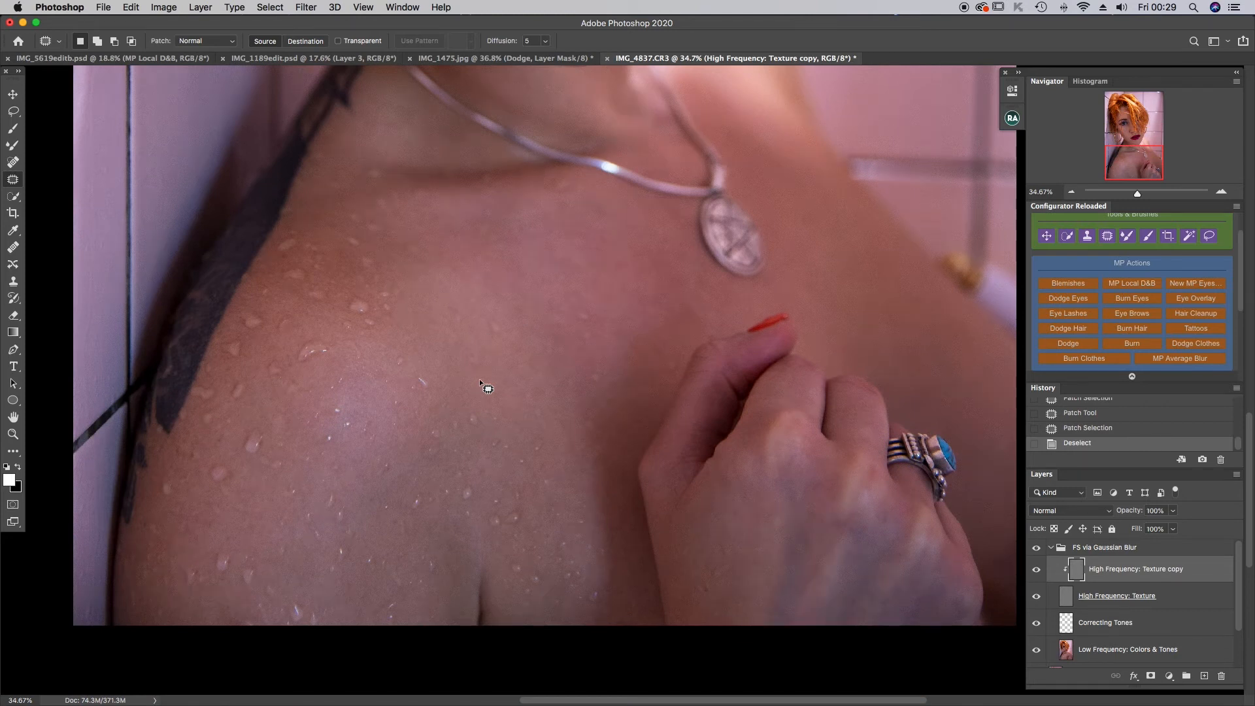
scroll(481, 381, "down", 5)
scroll(600, 356, "up", 5)
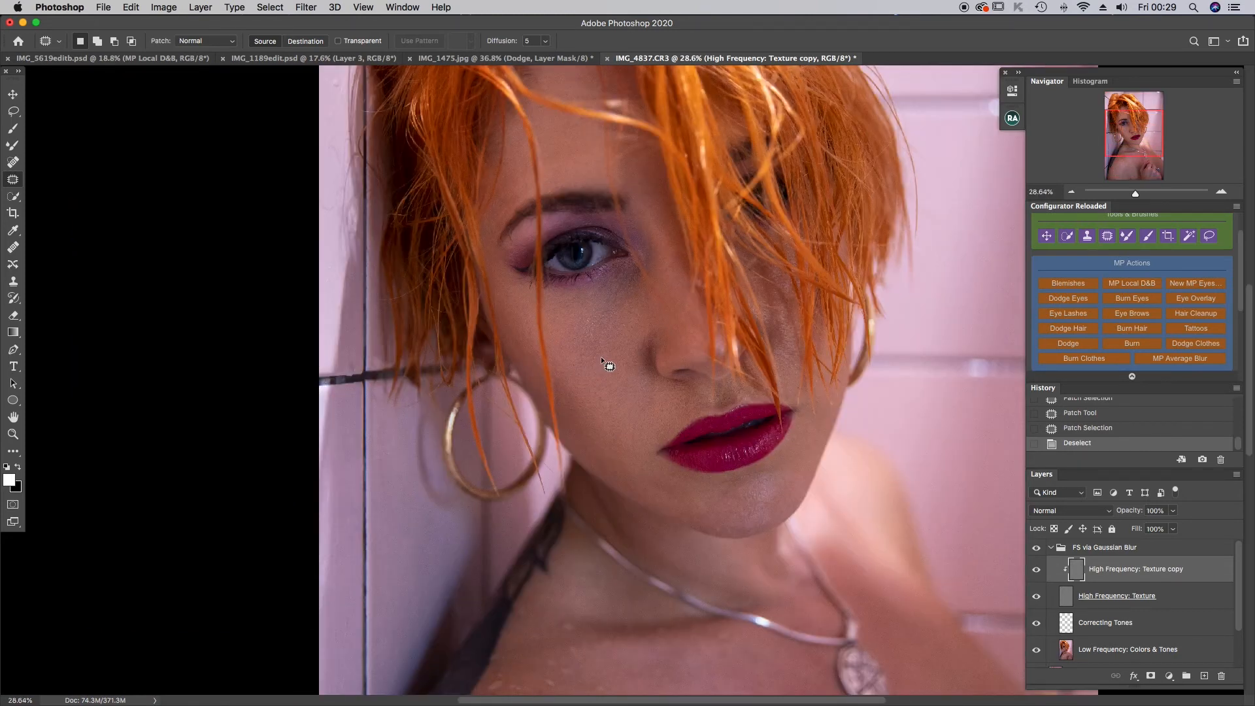
left_click_drag(585, 333, 588, 347)
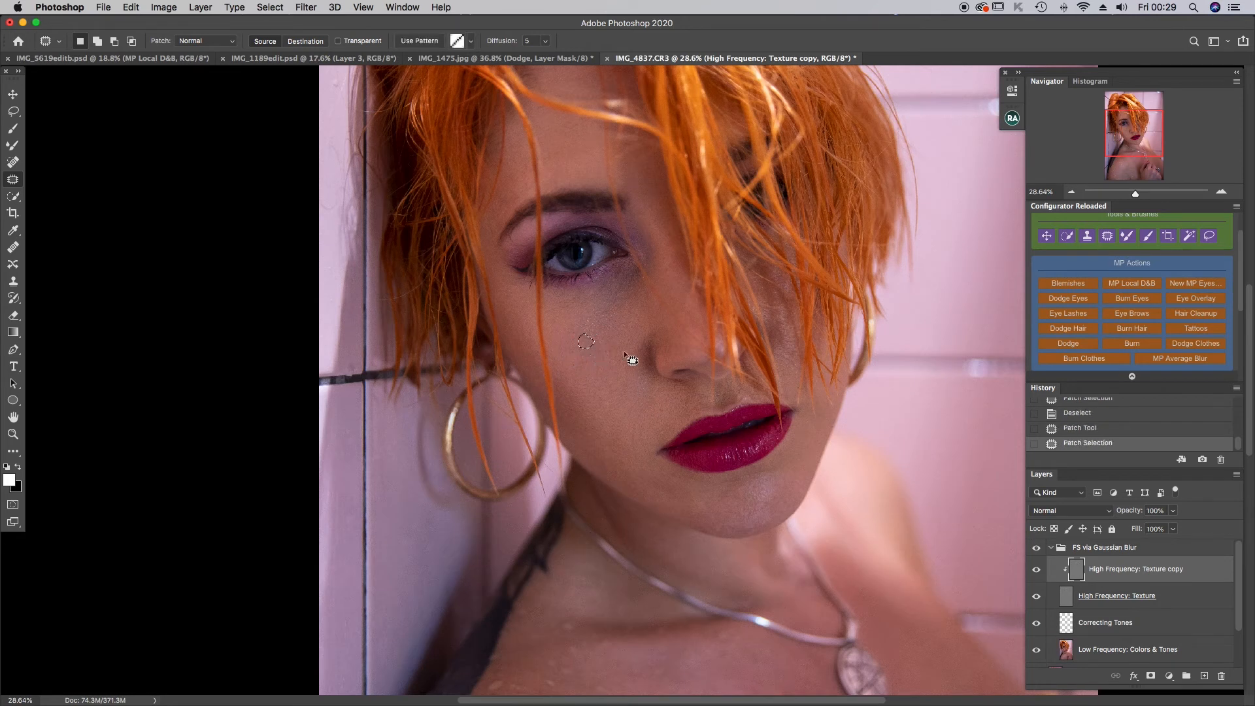
mouse_move(615, 331)
left_mouse_down()
mouse_move(631, 332)
mouse_move(638, 366)
left_mouse_up()
key("super+d")
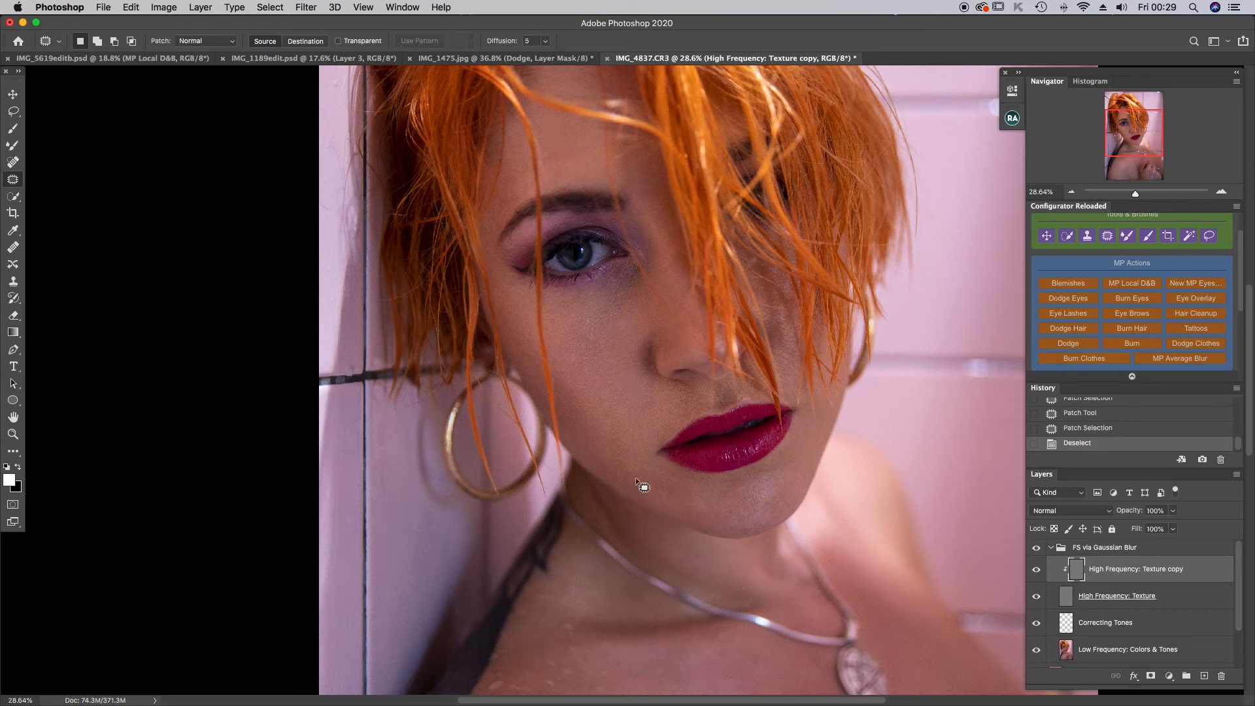
left_click_drag(629, 492, 637, 488)
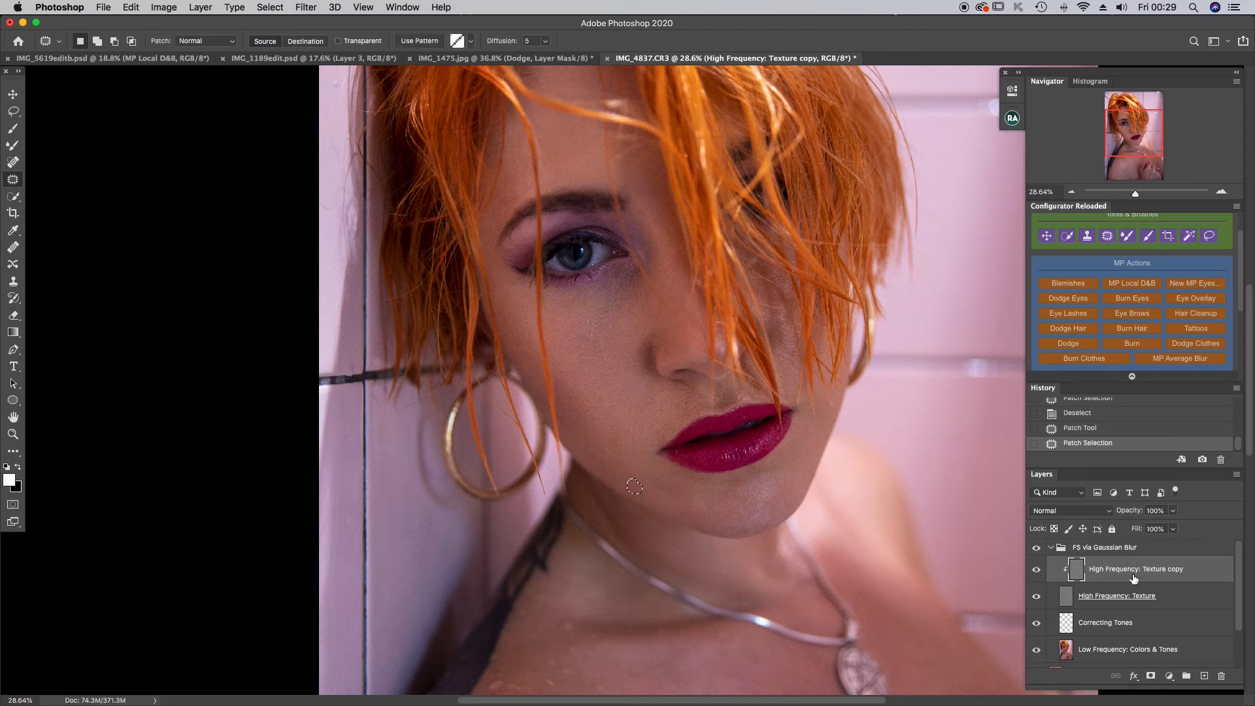
- On the Low Frequency: Colors & Tones layer, blend the chin and the skin around the mouth with the Mixer Brush at size 175
left_click(1107, 653)
key("super+d")
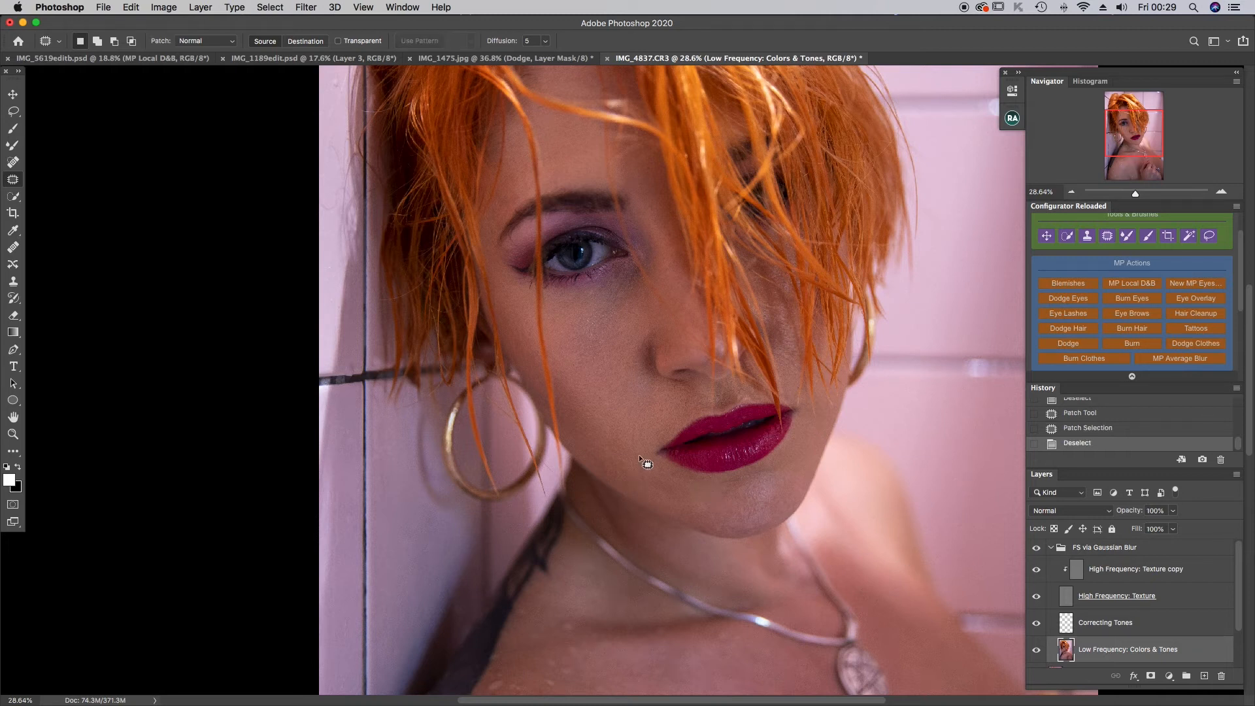
key("b")
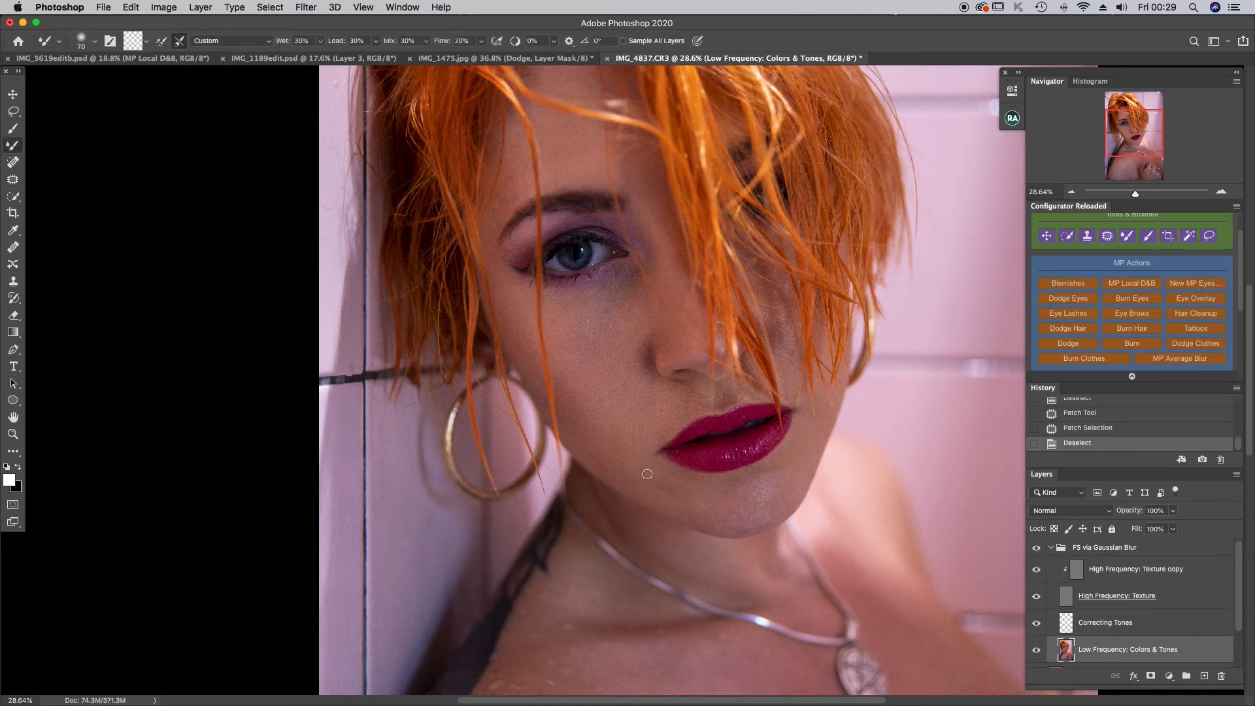
mouse_move(667, 482)
left_mouse_down()
mouse_move(658, 493)
mouse_move(647, 483)
mouse_move(736, 491)
left_mouse_up()
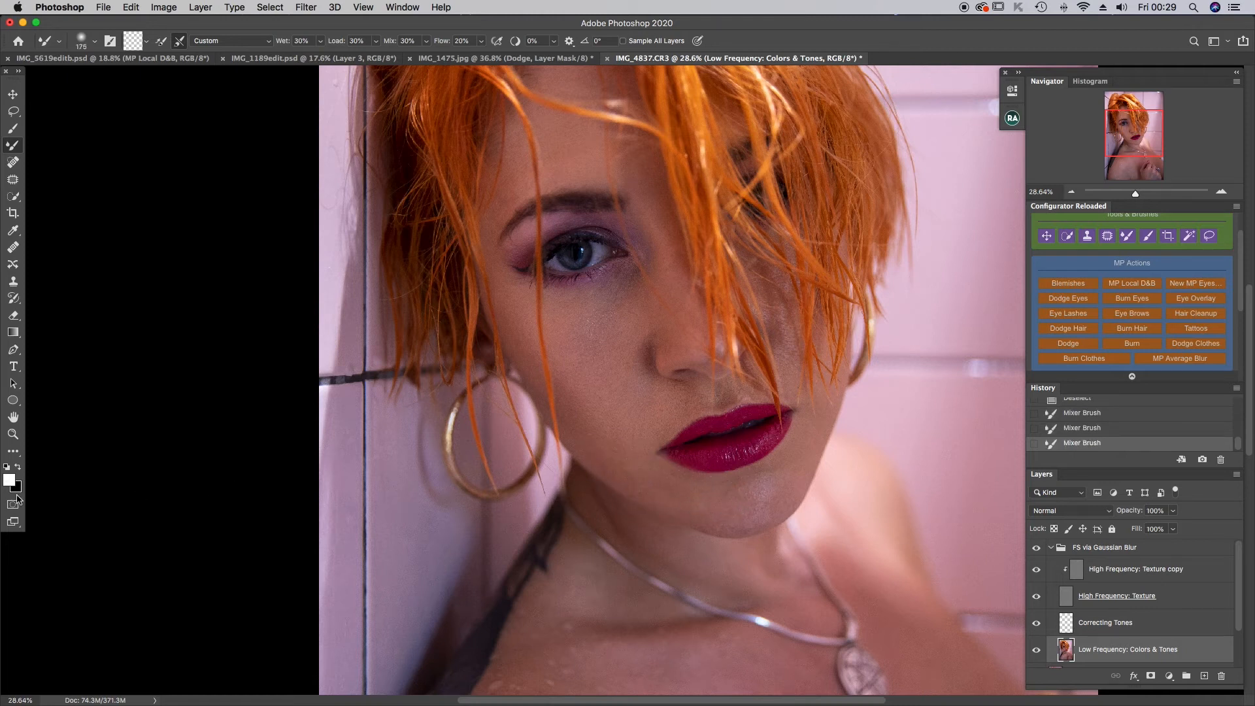
left_click_drag(807, 443, 771, 512)
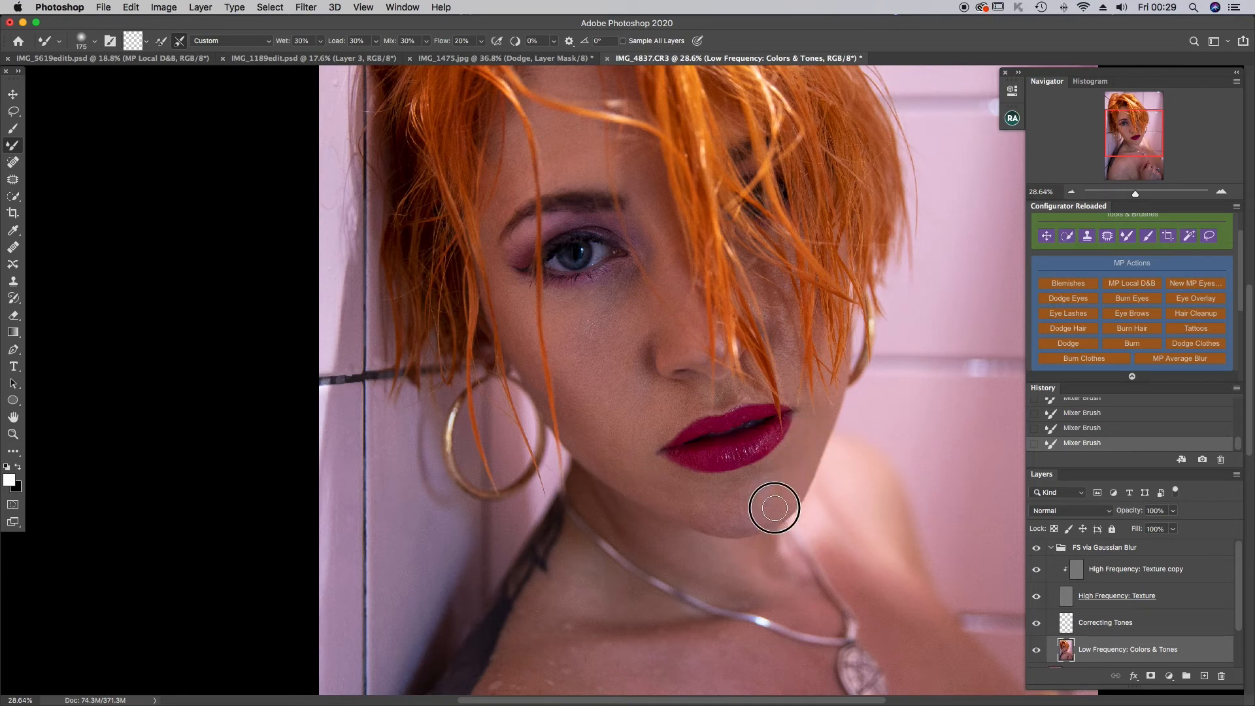
left_click_drag(668, 495, 730, 522)
mouse_move(670, 495)
left_mouse_down()
mouse_move(747, 525)
mouse_move(655, 484)
mouse_move(724, 511)
mouse_move(667, 499)
mouse_move(718, 514)
mouse_move(683, 499)
mouse_move(689, 515)
mouse_move(742, 530)
mouse_move(679, 510)
mouse_move(746, 520)
mouse_move(723, 496)
left_mouse_up()
mouse_move(801, 454)
left_mouse_down()
mouse_move(802, 487)
mouse_move(786, 507)
mouse_move(798, 464)
mouse_move(789, 503)
mouse_move(750, 524)
mouse_move(769, 503)
left_mouse_up()
mouse_move(668, 481)
left_mouse_down()
mouse_move(734, 492)
mouse_move(688, 514)
mouse_move(744, 527)
left_mouse_up()
mouse_move(667, 501)
left_mouse_down()
mouse_move(715, 523)
mouse_move(766, 525)
left_mouse_up()
left_click_drag(672, 502, 728, 531)
- Blend the tones on the cheek below the eye and alongside the nose with the Mixer Brush
mouse_move(614, 292)
left_mouse_down()
mouse_move(567, 331)
mouse_move(628, 290)
mouse_move(592, 322)
left_mouse_up()
left_click_drag(618, 301, 578, 335)
left_click_drag(600, 321, 581, 339)
left_click_drag(594, 335, 577, 358)
mouse_move(647, 306)
left_mouse_down()
mouse_move(646, 384)
mouse_move(638, 345)
mouse_move(613, 359)
mouse_move(612, 393)
left_mouse_up()
mouse_move(597, 340)
left_mouse_down()
mouse_move(571, 350)
mouse_move(594, 334)
left_mouse_up()
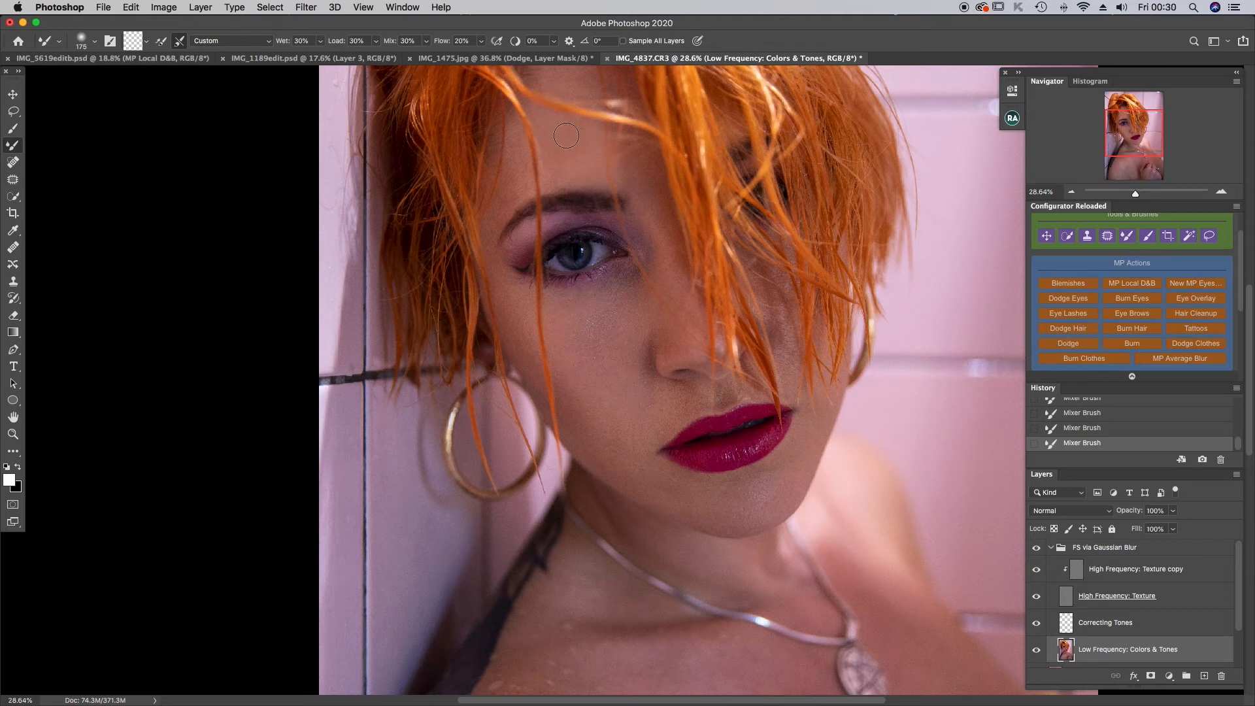
- Blend the tones on the forehead, nose bridge and temple with the Mixer Brush
scroll(592, 149, "up", 4)
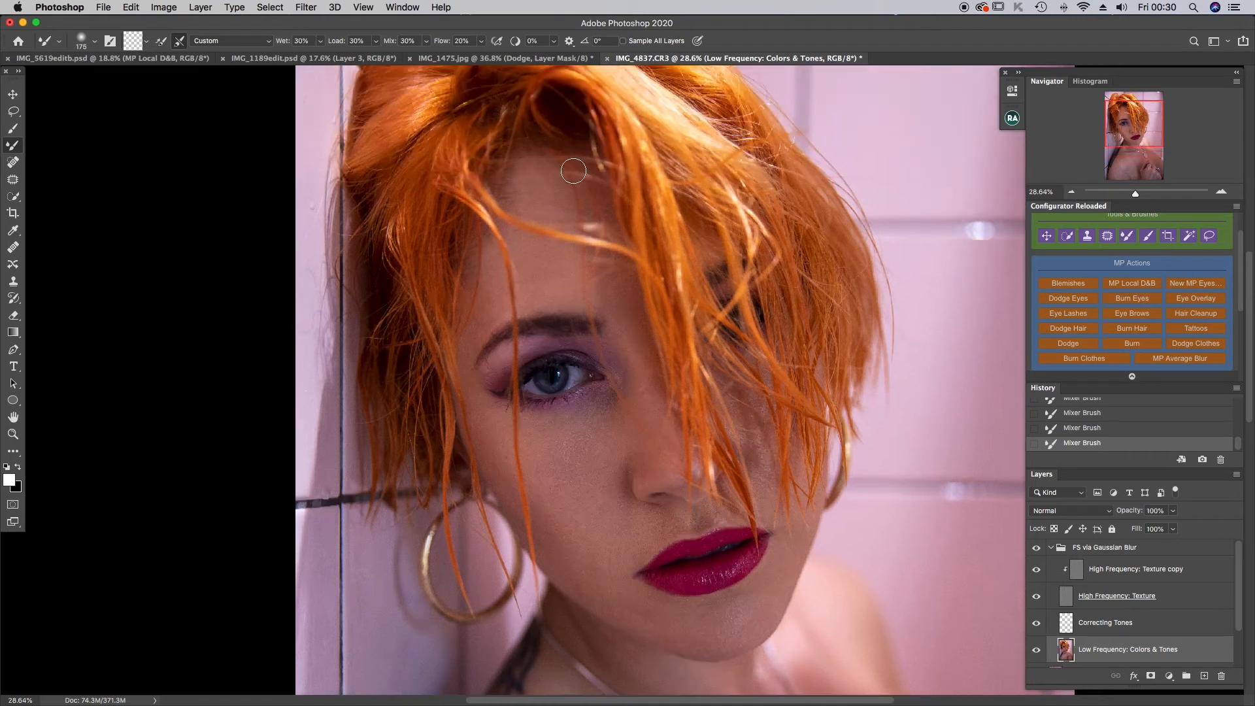
left_click_drag(524, 186, 536, 199)
mouse_move(547, 259)
left_mouse_down()
mouse_move(576, 268)
mouse_move(550, 275)
mouse_move(584, 296)
mouse_move(536, 301)
mouse_move(678, 309)
mouse_move(636, 352)
mouse_move(611, 294)
mouse_move(604, 433)
left_mouse_up()
left_click_drag(604, 415, 600, 427)
mouse_move(492, 274)
left_mouse_down()
mouse_move(485, 322)
mouse_move(463, 345)
left_mouse_up()
left_click_drag(501, 300, 471, 350)
- Enlarge the Mixer Brush to size 700 and blend the skin tones on the upper chest below the necklace
scroll(611, 470, "down", 2)
scroll(611, 470, "down", 5)
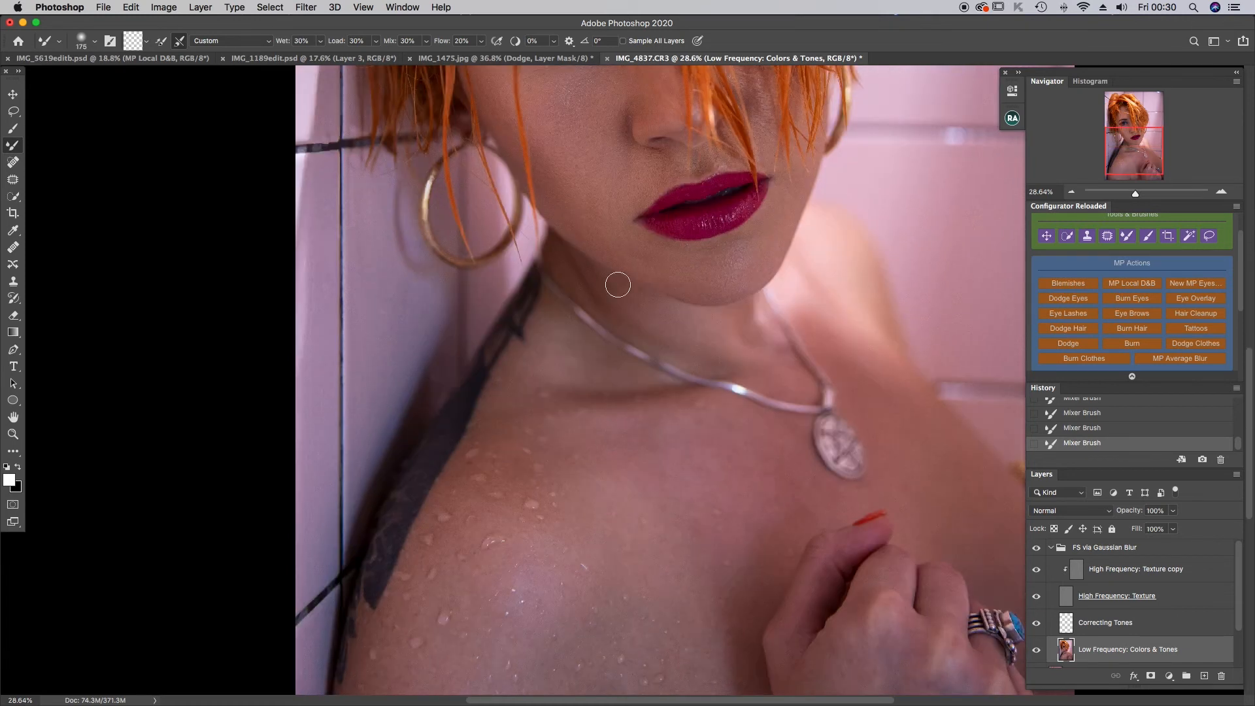
scroll(654, 405, "down", 2)
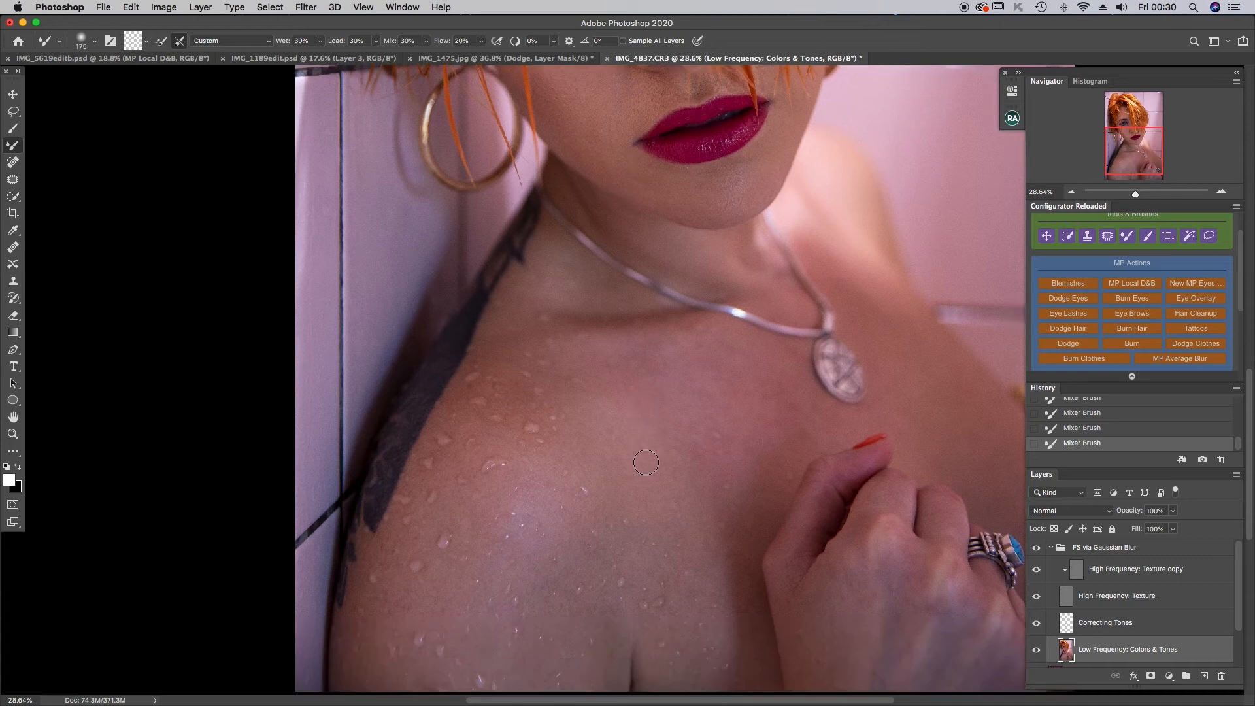
key("bracketright")
key("bracketright")
key("bracketright")
key("bracketright")
key("bracketright")
key("bracketright")
key("bracketright")
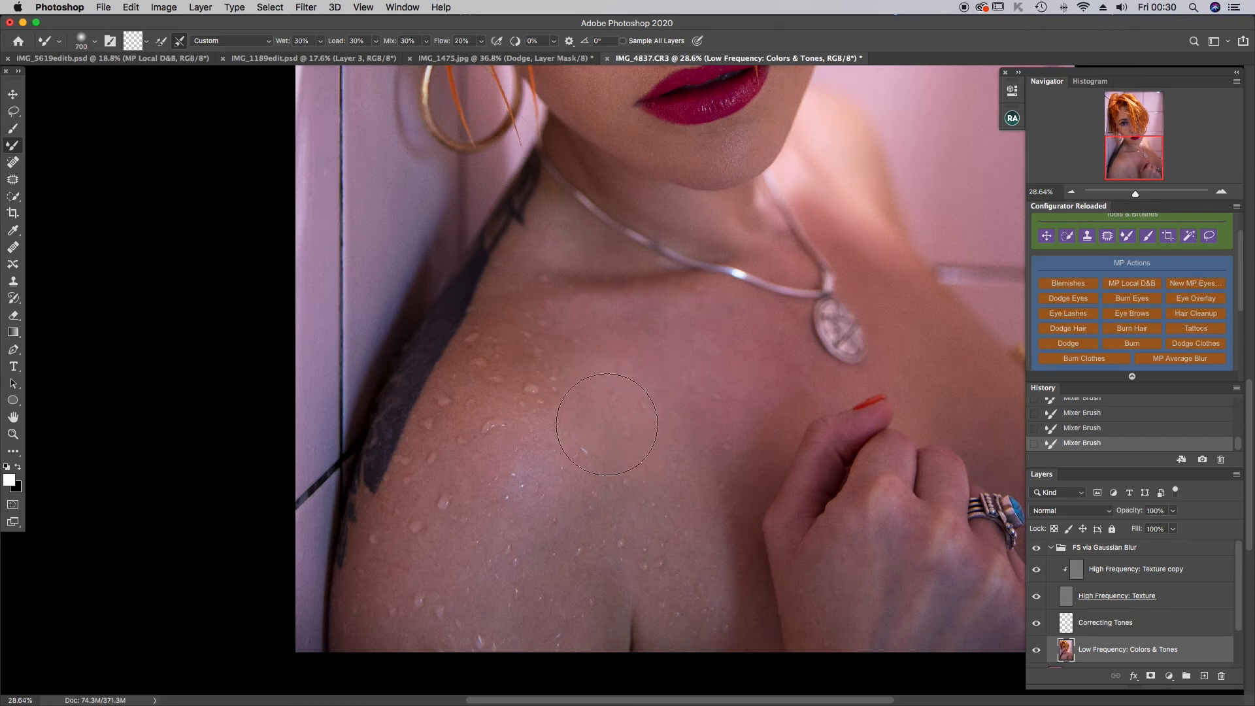
- Blend the tones across the chest and wet shoulder, varying the Mixer Brush size and finishing the lower shoulder at 600
key("bracketleft")
key("bracketleft")
key("bracketleft")
key("bracketleft")
key("bracketleft")
key("bracketright")
key("bracketright")
key("bracketleft")
key("bracketright")
key("bracketright")
key("bracketright")
key("bracketright")
key("bracketright")
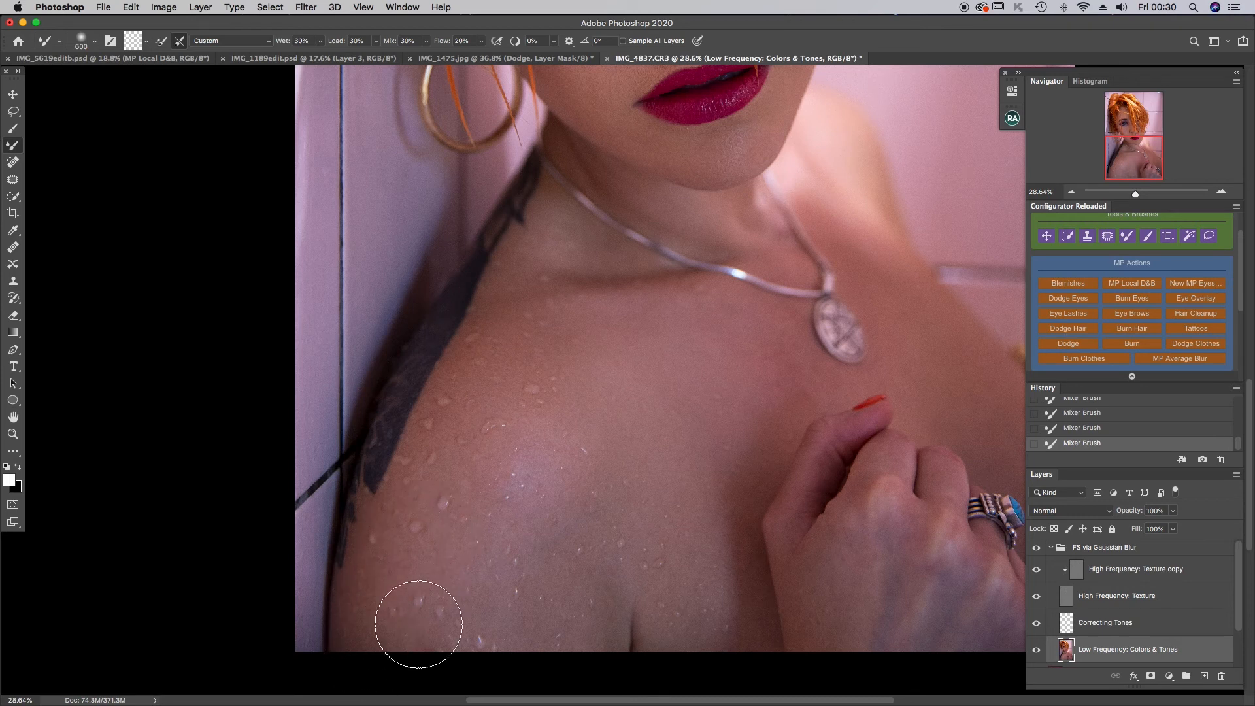
- Smooth the shoulder highlight with the Mixer Brush at size 400 and the base of the neck at size 600
key("bracketleft")
key("bracketleft")
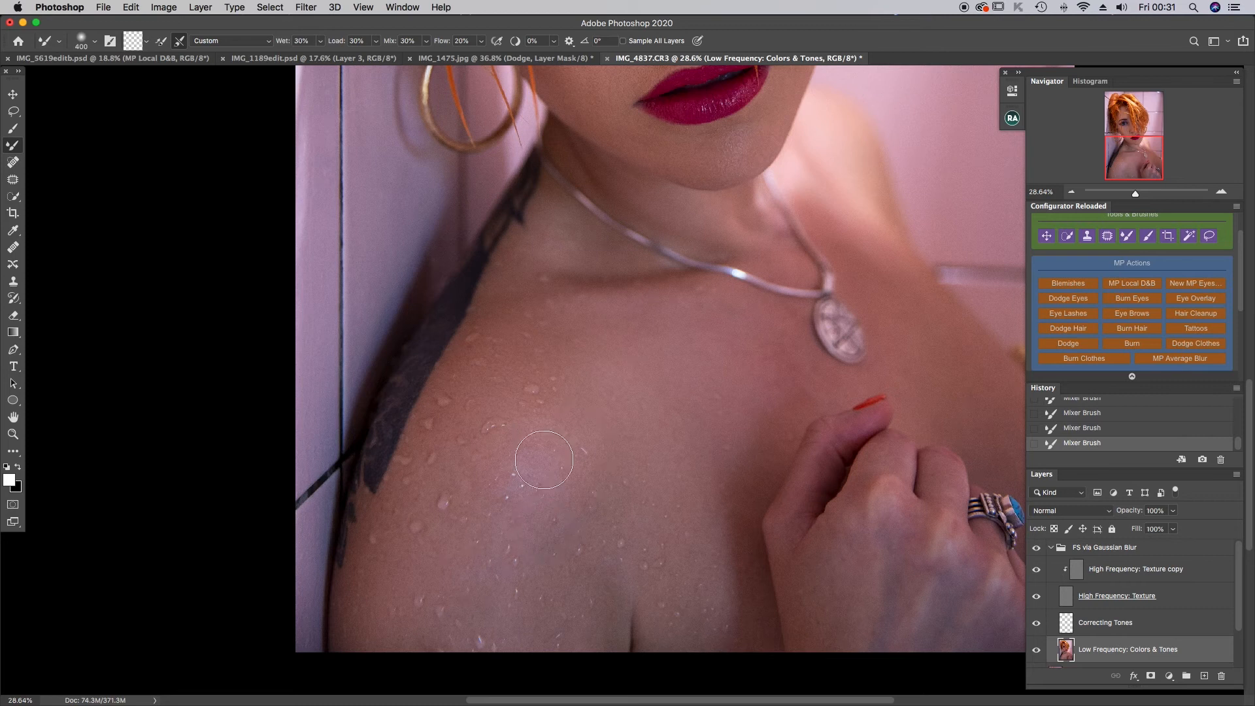
key("bracketleft")
key("bracketleft")
key("bracketright")
key("bracketright")
key("bracketright")
key("bracketright")
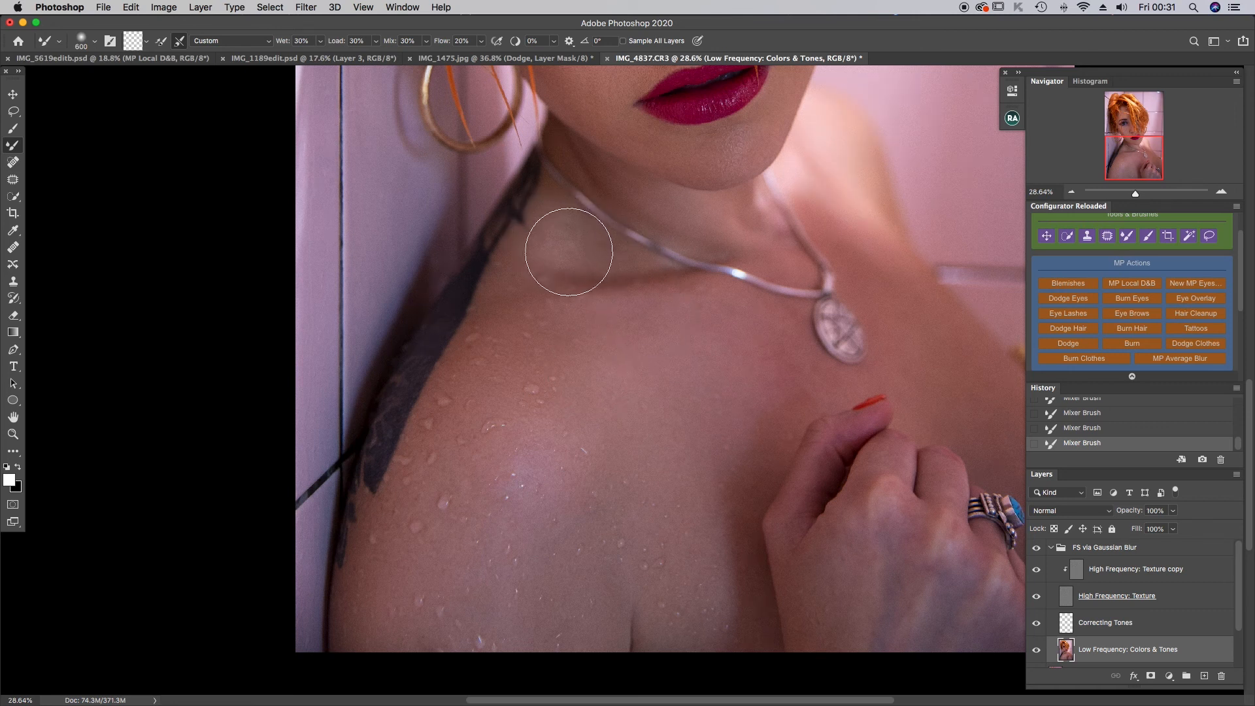
- Reduce the Mixer Brush to size 400 and smooth the chest skin beside the pendant
key("bracketleft")
key("bracketleft")
scroll(882, 358, "right", 3)
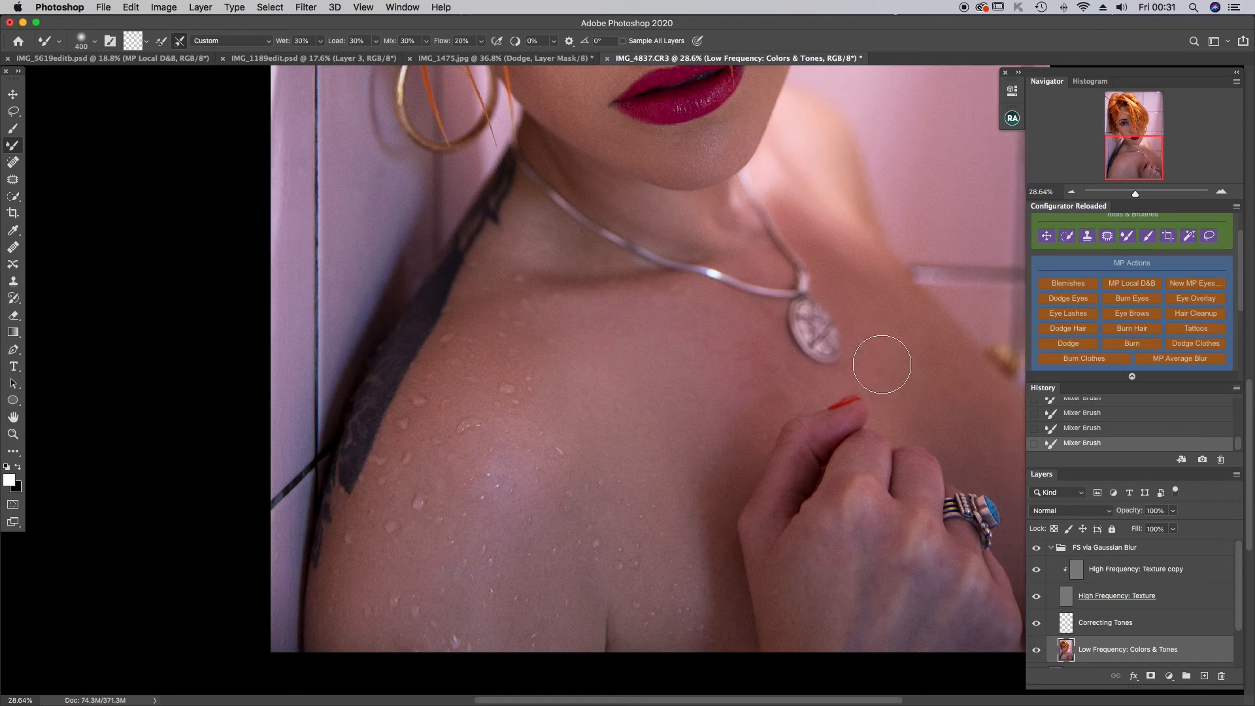
- Smooth the edge and back of the hand with the Mixer Brush, starting at size 250 and enlarging it for the wrist
key("bracketleft")
key("bracketleft")
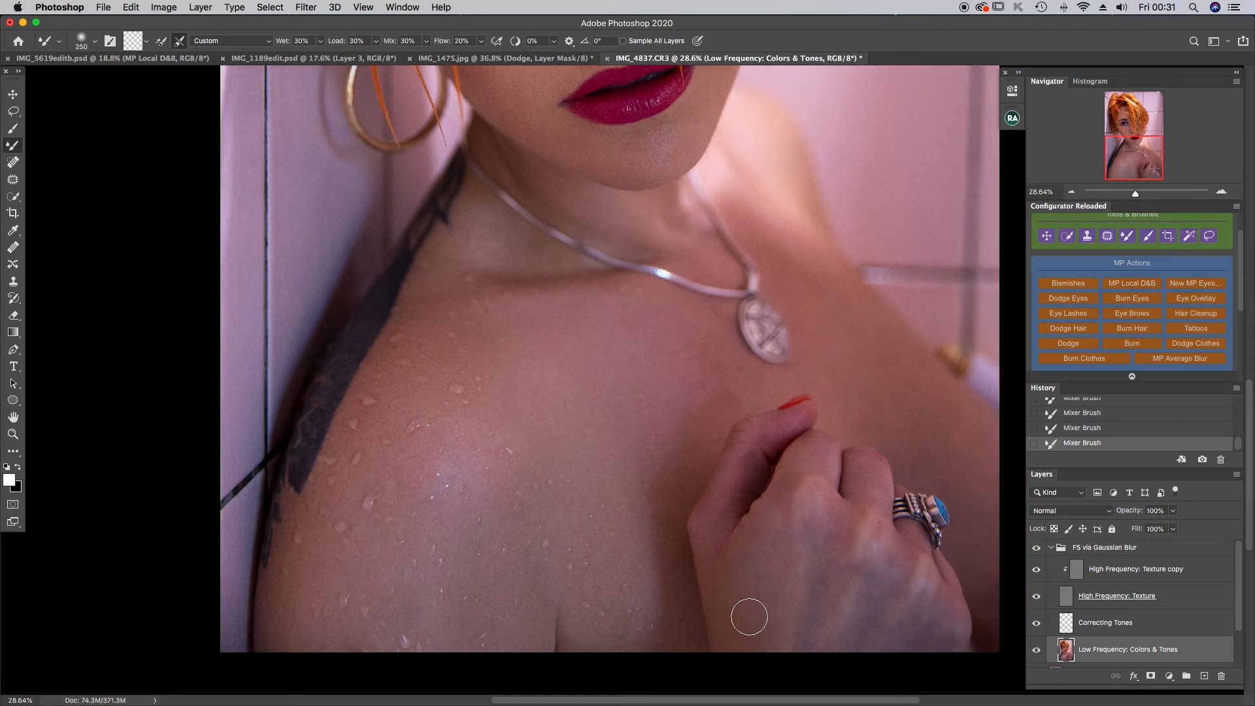
mouse_move(739, 644)
left_mouse_down()
mouse_move(716, 558)
mouse_move(728, 556)
mouse_move(732, 471)
left_mouse_up()
key("bracketright")
key("bracketright")
key("bracketright")
key("bracketright")
mouse_move(759, 647)
left_mouse_down()
mouse_move(834, 513)
mouse_move(798, 651)
mouse_move(856, 550)
mouse_move(803, 685)
mouse_move(887, 592)
mouse_move(851, 663)
mouse_move(926, 620)
left_mouse_up()
- Smooth the outer wrist with the Mixer Brush at size 250 and the fingers near the ring at size 175
key("bracketleft")
key("bracketleft")
key("bracketleft")
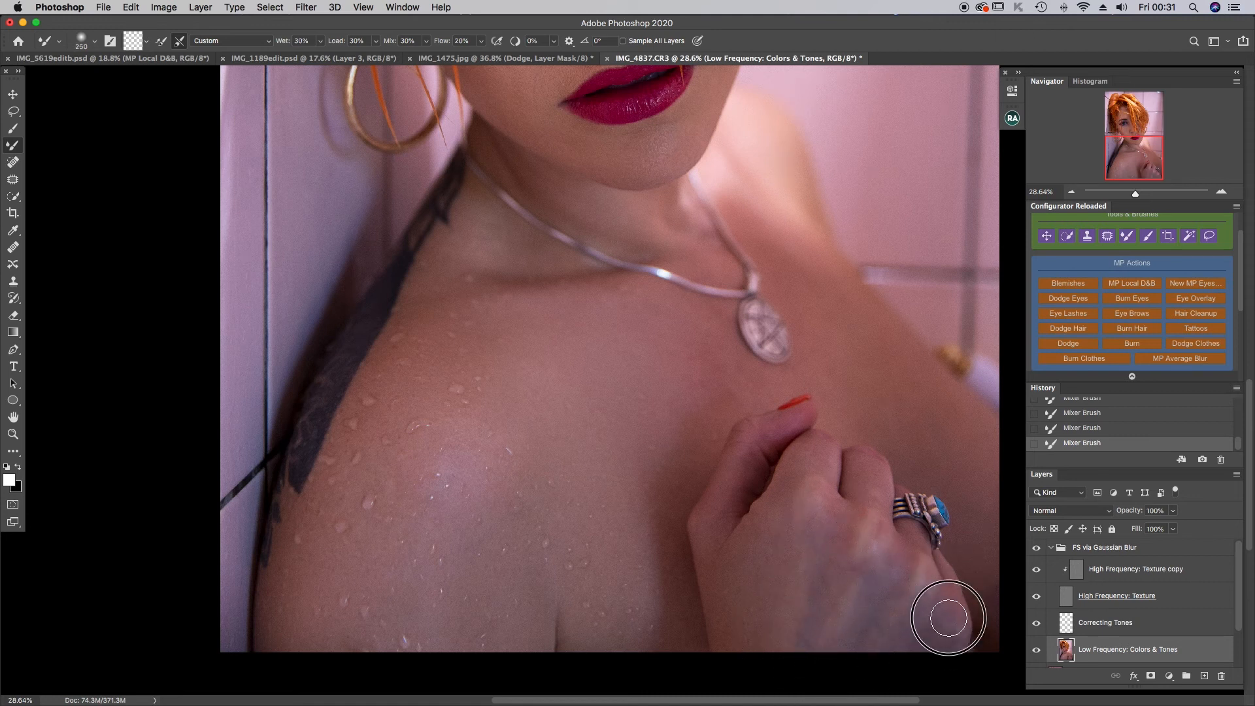
key("bracketleft")
key("bracketleft")
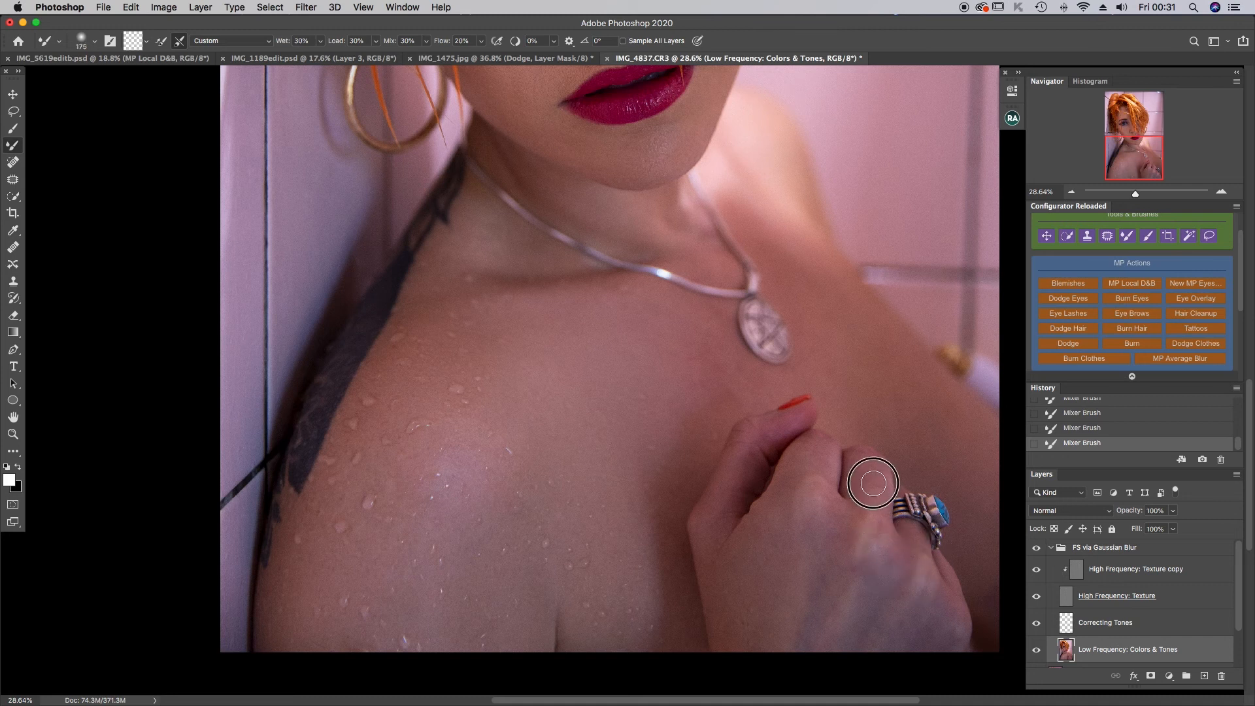
- Blend the tones on the far shoulder and upper arm beyond the pendant, finishing with the Mixer Brush at size 400
scroll(825, 379, "up", 3)
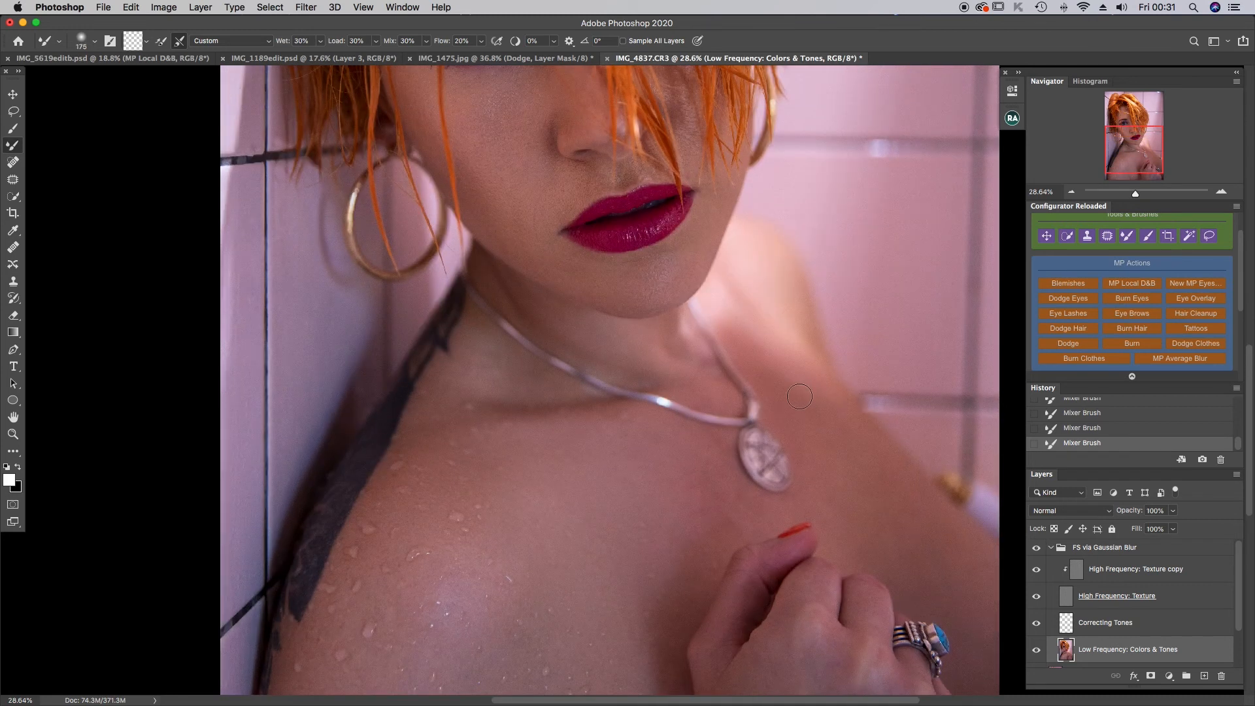
key("bracketright")
key("bracketright")
key("bracketright")
key("bracketright")
key("bracketright")
key("bracketright")
key("bracketright")
key("bracketleft")
key("bracketleft")
key("bracketleft")
key("bracketleft")
key("bracketleft")
key("bracketright")
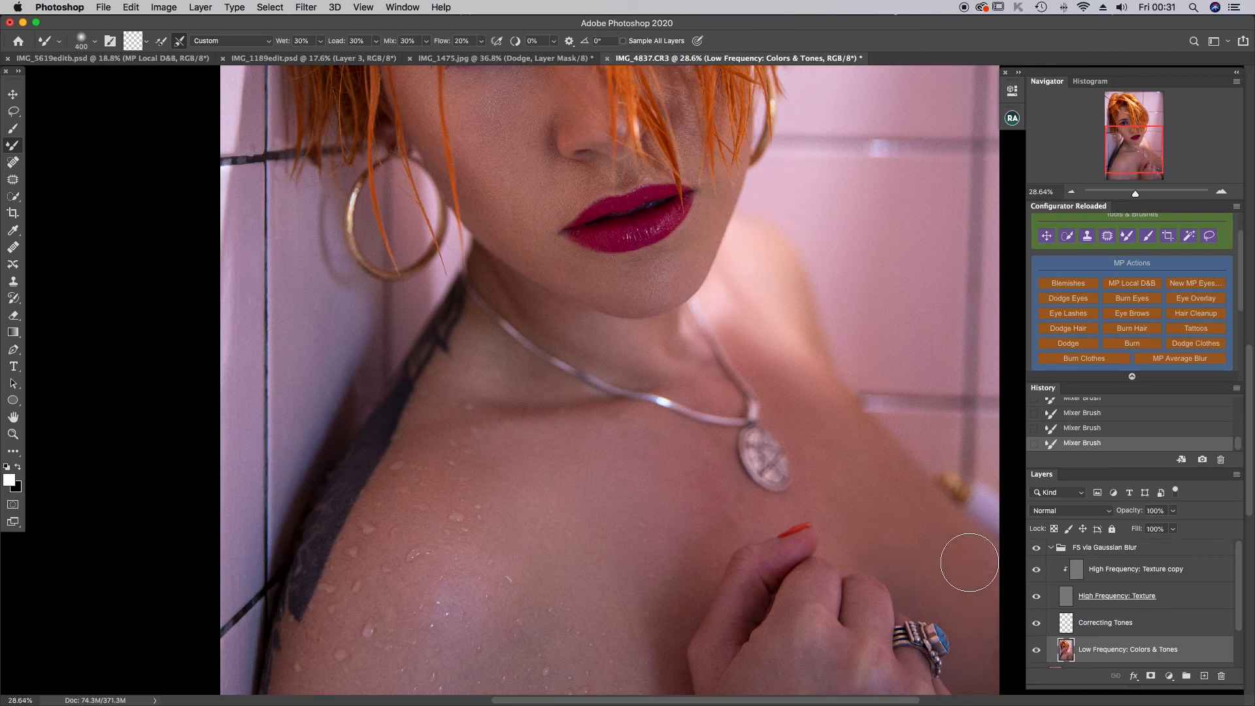
- Blend the chest tones from above the hand to the collarbone with a smaller Mixer Brush
scroll(965, 549, "down", 2)
scroll(964, 541, "right", 3)
scroll(964, 541, "down", 1)
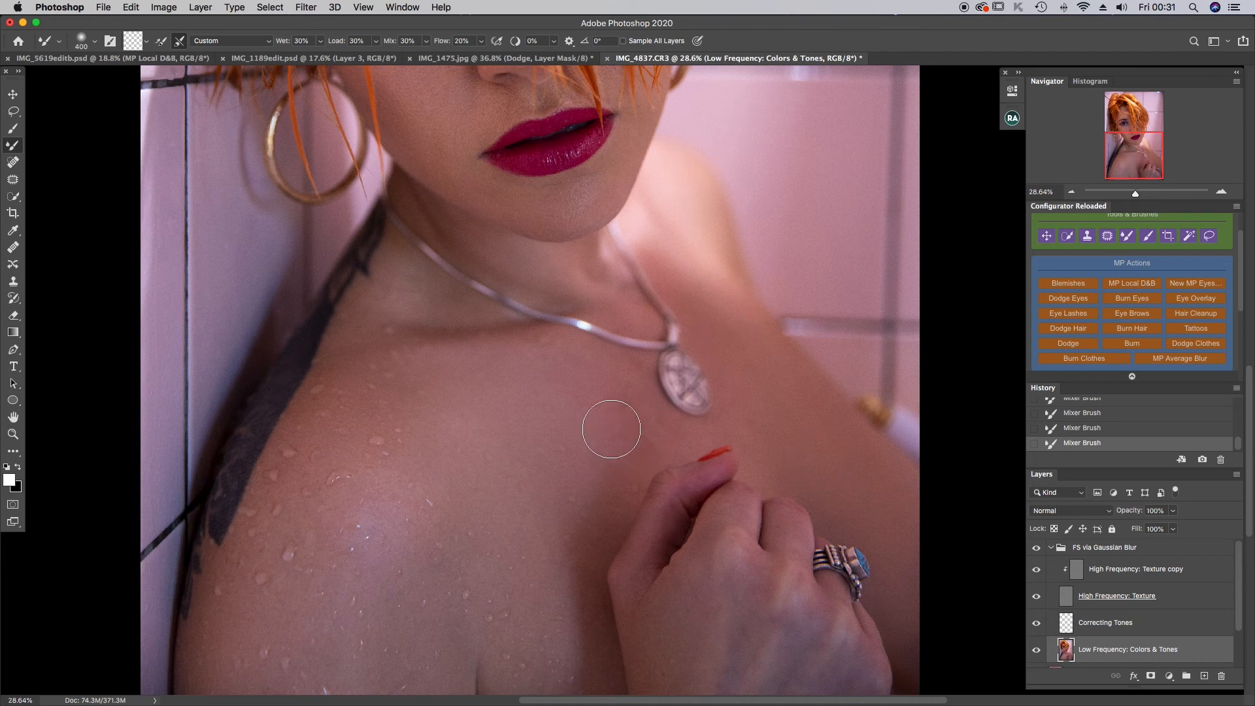
key("bracketleft")
key("bracketleft")
key("bracketleft")
mouse_move(622, 409)
left_mouse_down()
mouse_move(623, 469)
mouse_move(660, 437)
mouse_move(600, 535)
mouse_move(622, 489)
mouse_move(636, 377)
mouse_move(655, 431)
mouse_move(644, 369)
mouse_move(629, 396)
mouse_move(638, 366)
mouse_move(504, 340)
mouse_move(538, 337)
mouse_move(438, 343)
left_mouse_up()
mouse_move(356, 342)
left_mouse_down()
mouse_move(404, 269)
mouse_move(356, 342)
left_mouse_up()
- Smooth the skin beside the shoulder tattoo and on the neck with the Mixer Brush at size 250, finishing at size 200
key("bracketright")
key("bracketleft")
mouse_move(402, 266)
left_mouse_down()
mouse_move(489, 306)
mouse_move(401, 266)
mouse_move(479, 300)
mouse_move(400, 271)
mouse_move(469, 307)
mouse_move(364, 280)
mouse_move(374, 288)
left_mouse_up()
key("bracketright")
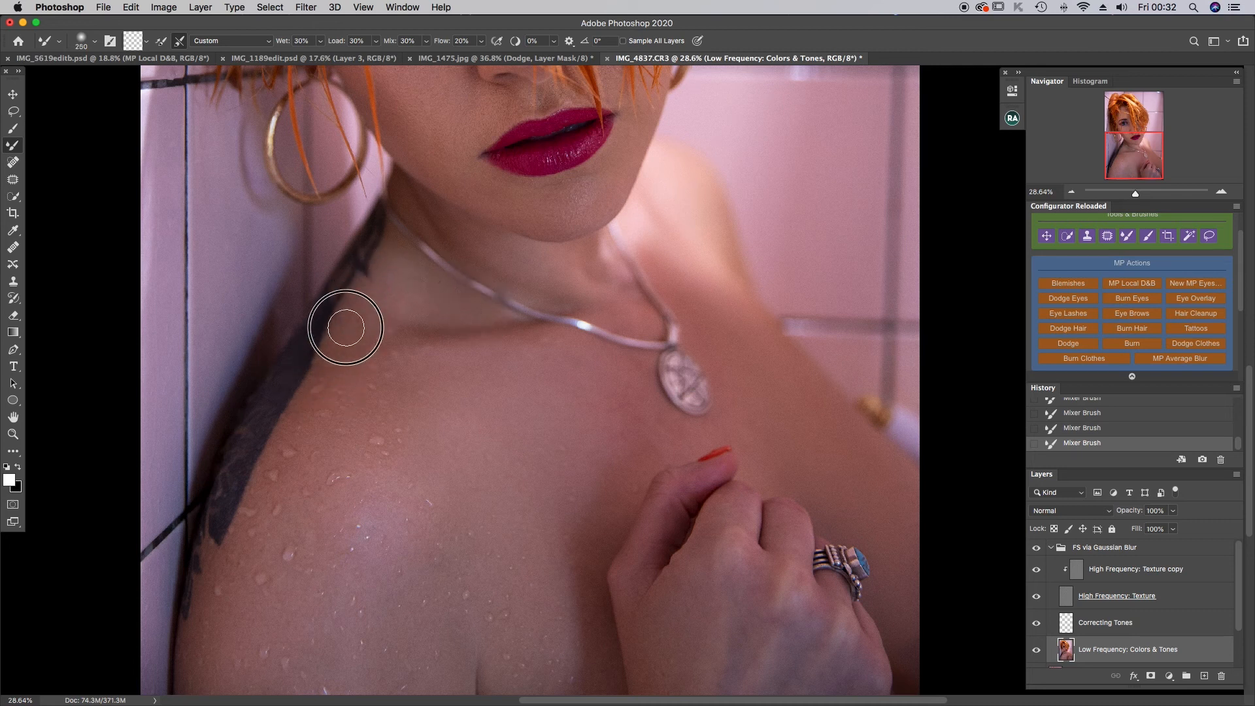
mouse_move(339, 385)
left_mouse_down()
mouse_move(375, 295)
mouse_move(338, 396)
mouse_move(383, 327)
mouse_move(360, 344)
mouse_move(394, 249)
left_mouse_up()
left_click_drag(529, 261, 463, 232)
key("bracketleft")
key("bracketleft")
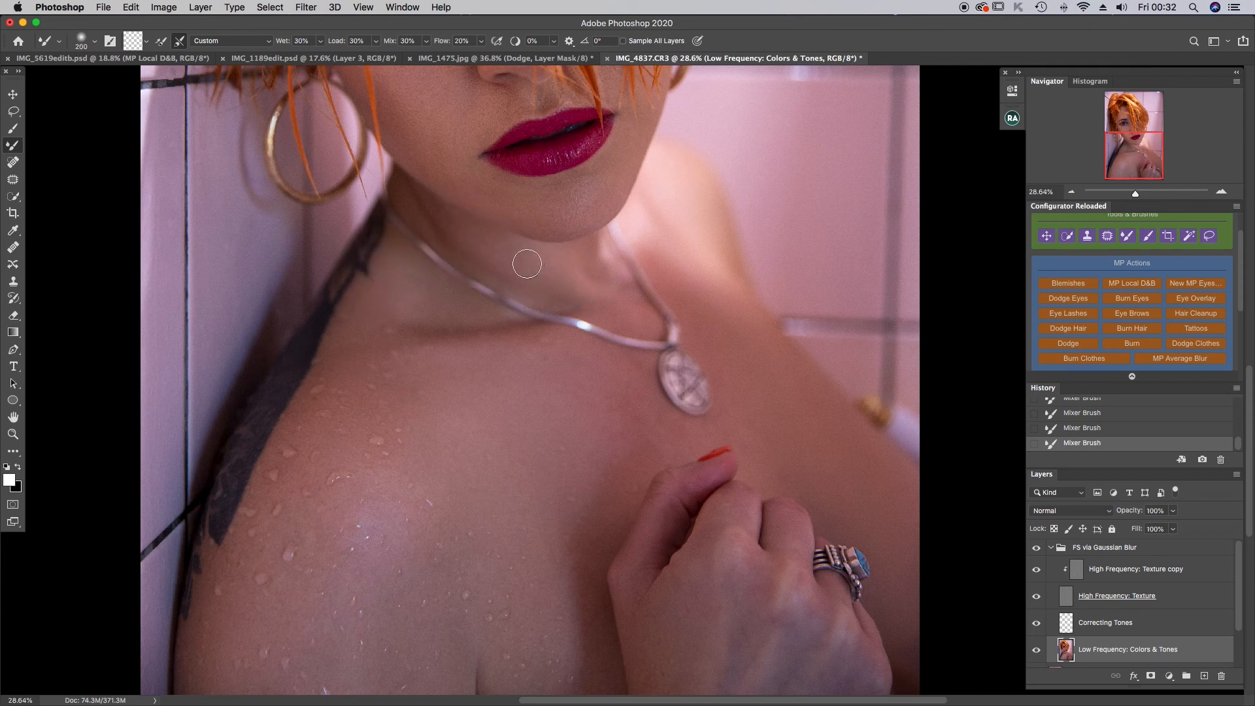
- Smooth the side of the nose and the adjoining cheek with the Mixer Brush at size 175
scroll(562, 295, "up", 5)
key("bracketright")
key("bracketright")
key("bracketright")
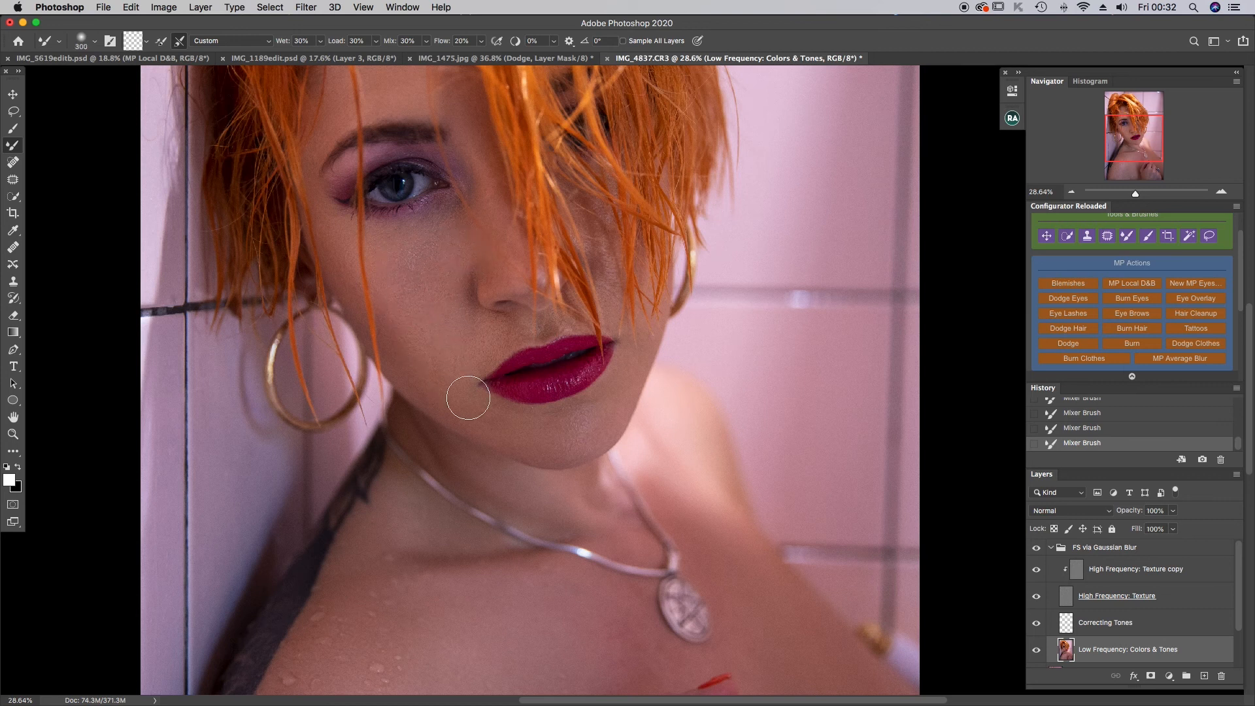
key("bracketleft")
key("bracketleft")
key("bracketleft")
scroll(490, 223, "up", 2)
left_click_drag(495, 269, 500, 252)
mouse_move(502, 271)
left_mouse_down()
mouse_move(487, 252)
mouse_move(492, 261)
left_mouse_up()
left_click_drag(470, 324, 466, 312)
scroll(464, 340, "up", 5)
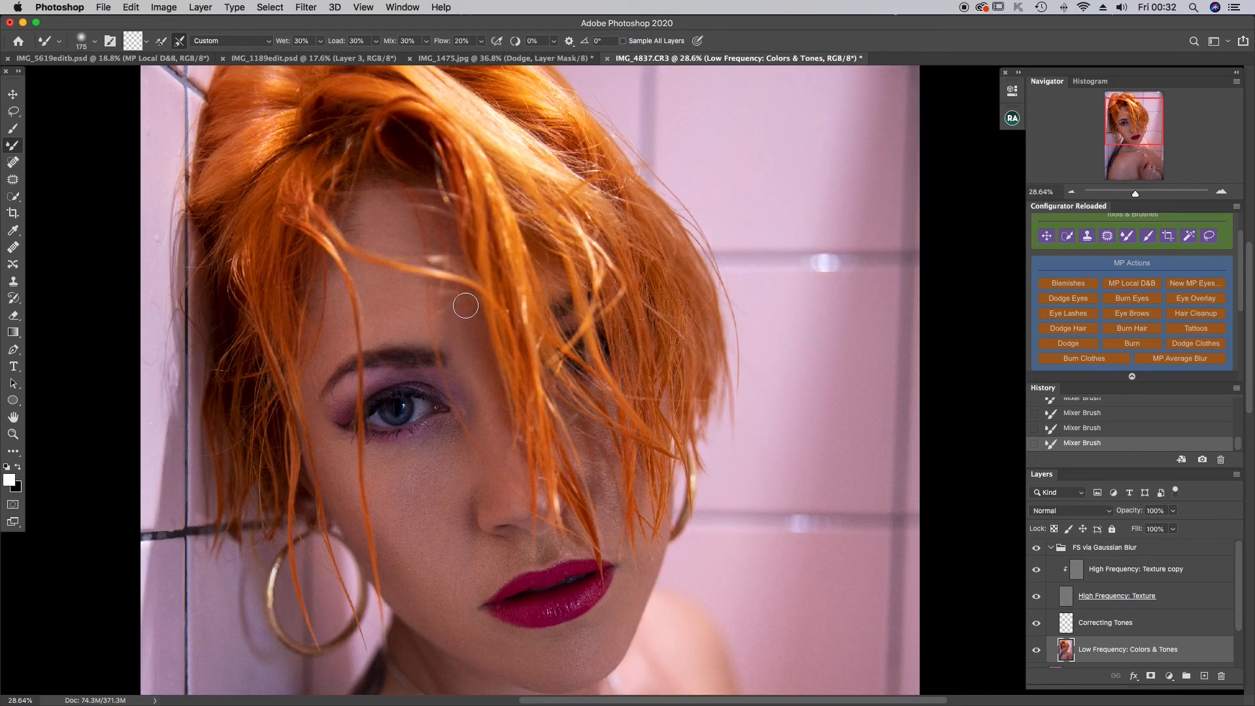
- Show the whole portrait with only the Low Frequency: Colors & Tones layer visible to inspect the blended skin tones
scroll(1229, 329, "down", 2)
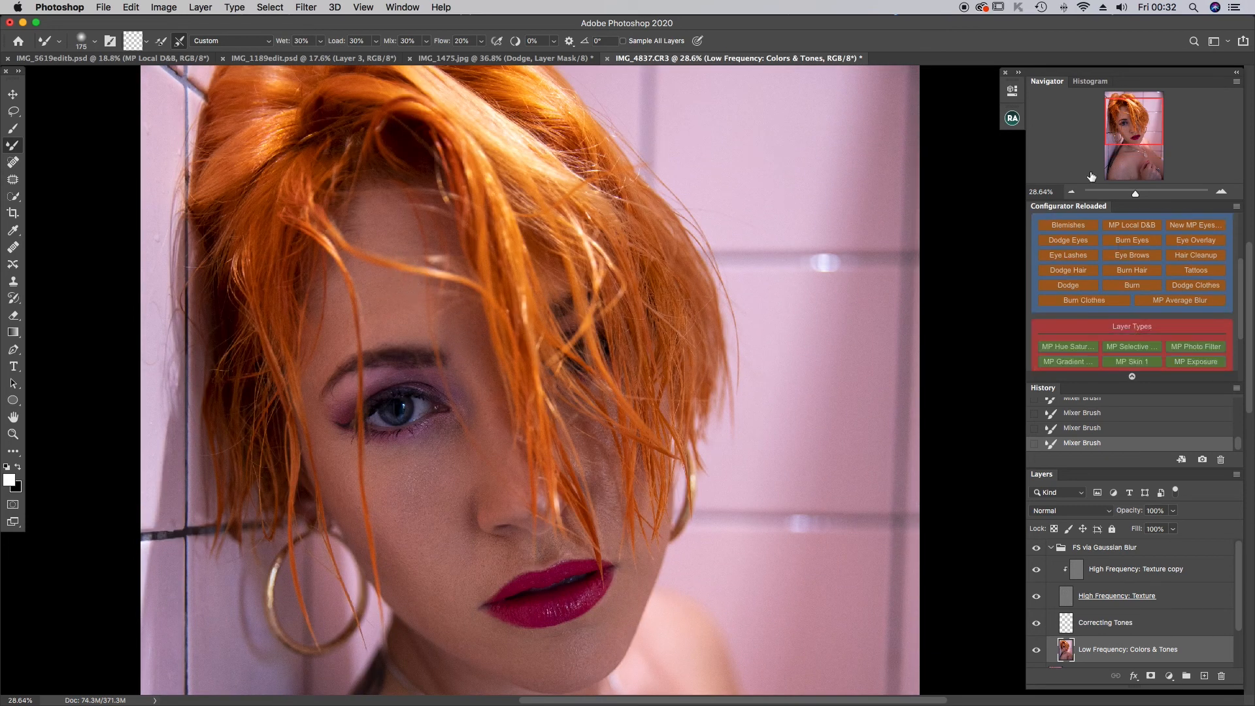
left_click_drag(1137, 195, 1130, 194)
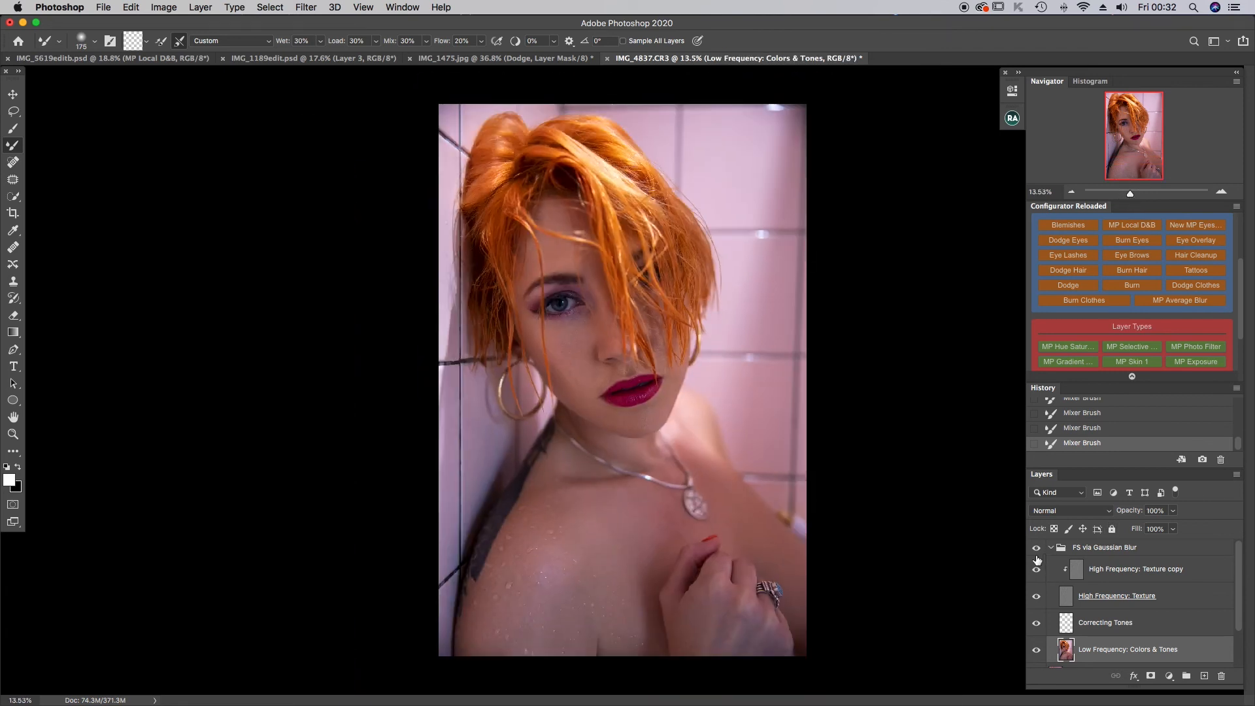
left_click(1036, 650, "alt")
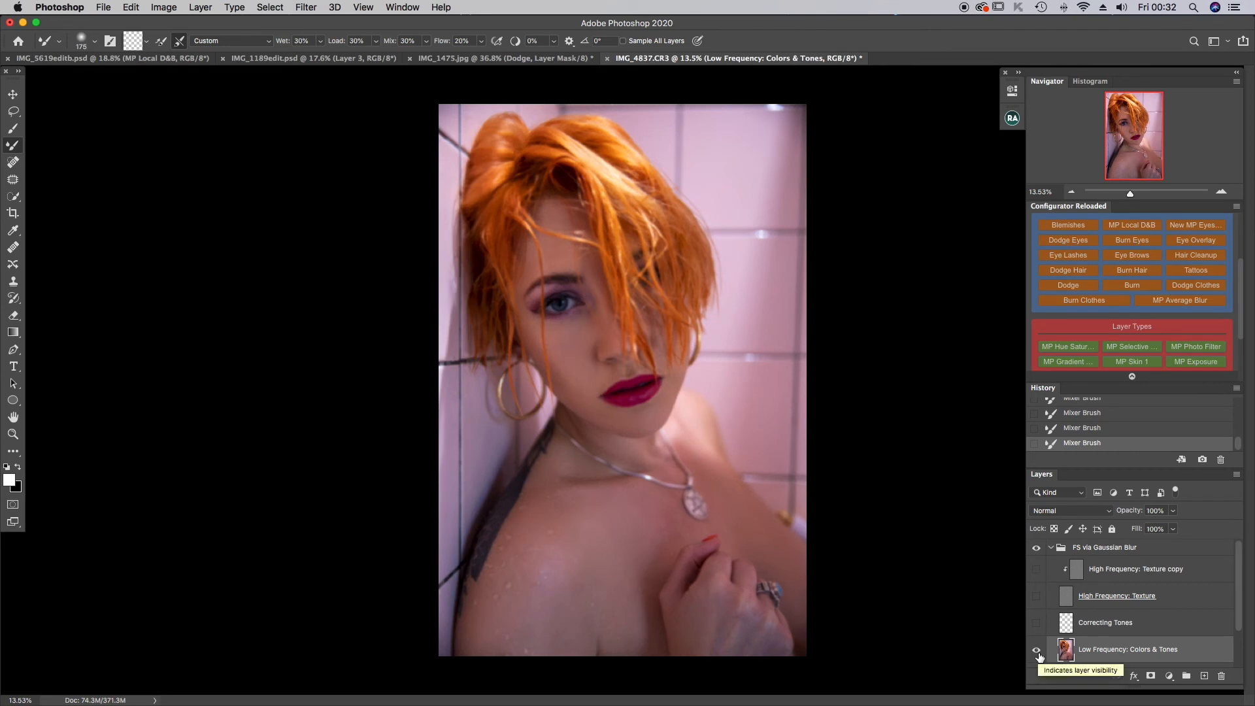
- Hide the Low Frequency: Colors & Tones layer, show the Background, and toggle Layer 1 to compare the blemish cleanup with the original
scroll(1039, 657, "down", 3)
left_click(1037, 601)
left_click(1038, 655)
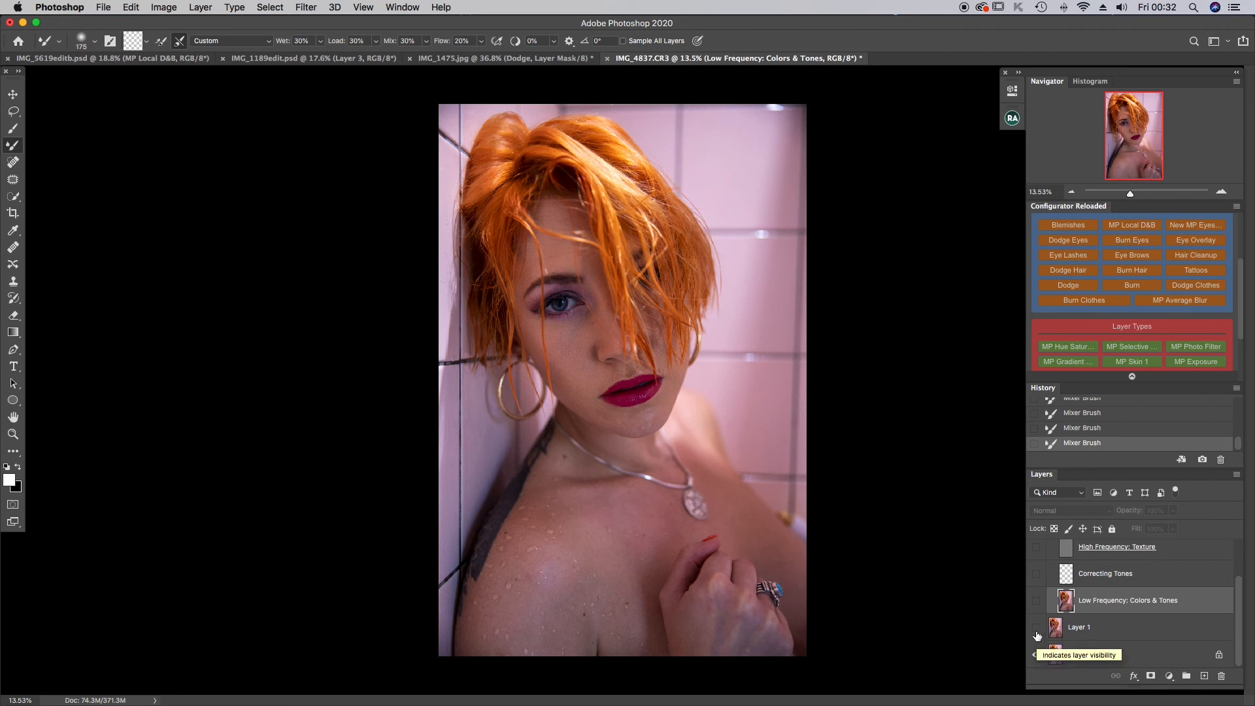
left_click(1037, 631)
left_click(1036, 632)
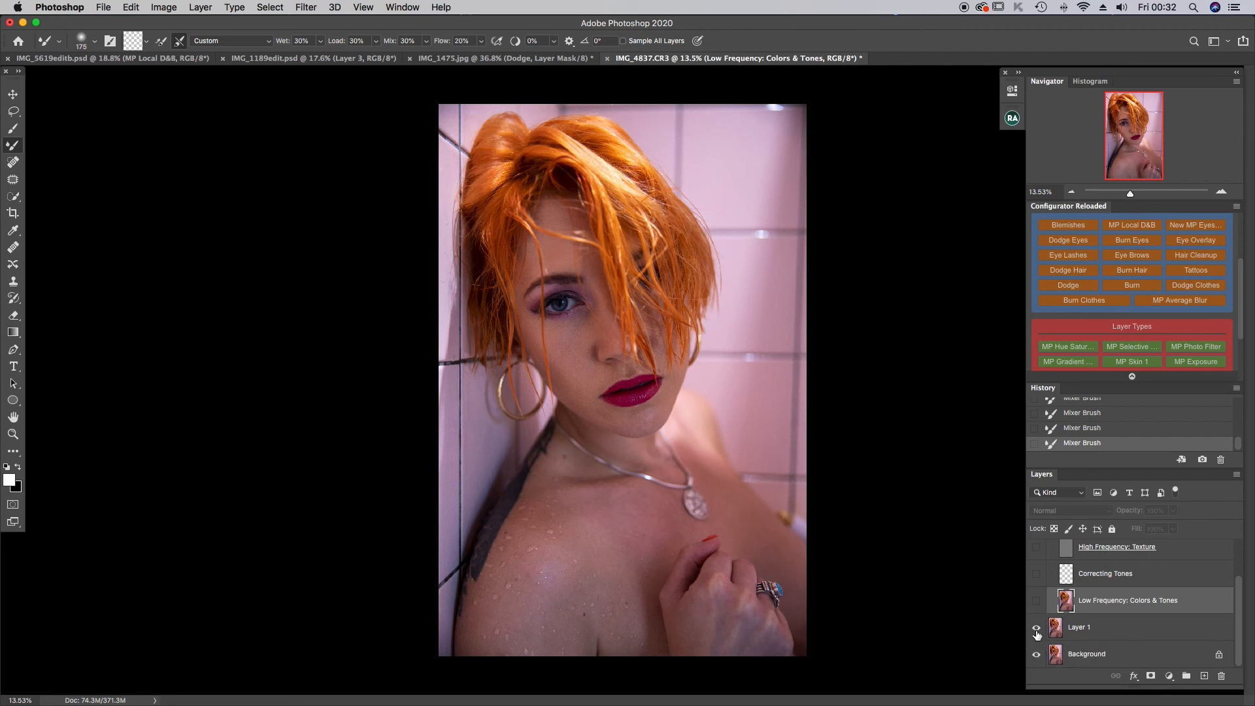
left_click(1036, 631)
left_click(1036, 632)
- Make both High Frequency texture layers, Correcting Tones and Low Frequency: Colors & Tones visible again
scroll(1036, 626, "up", 2)
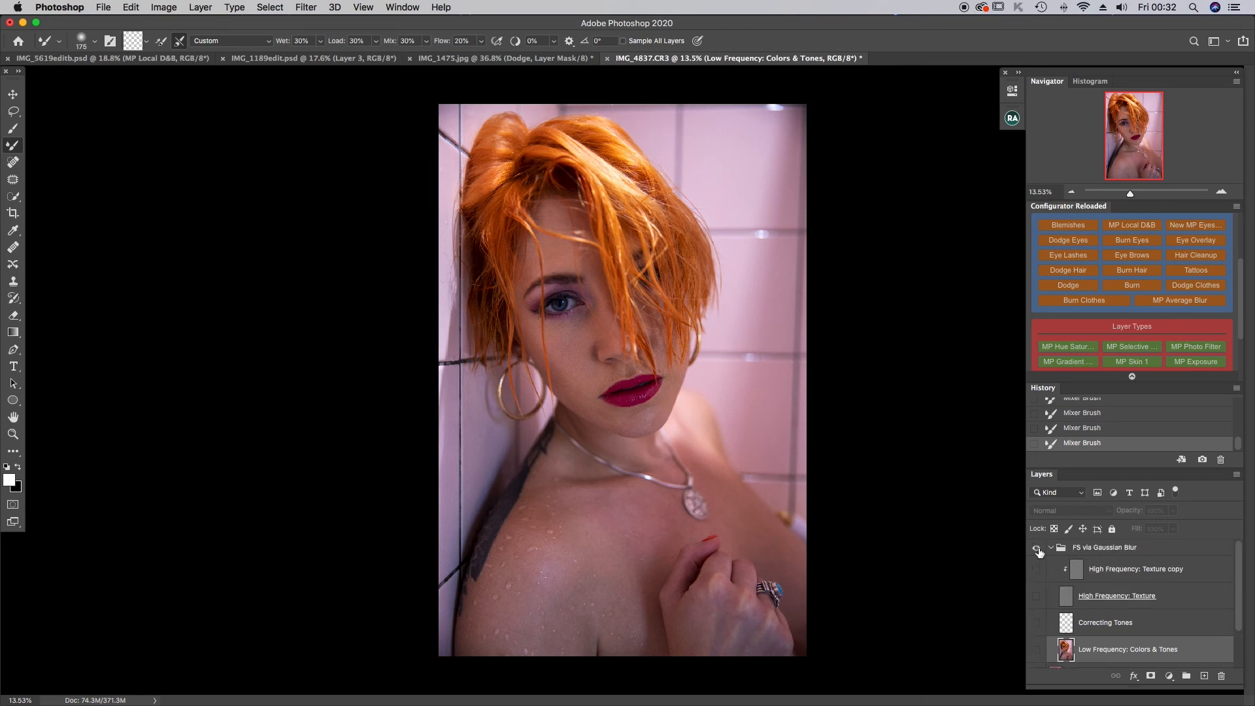
left_click(1036, 569)
left_click(1035, 619)
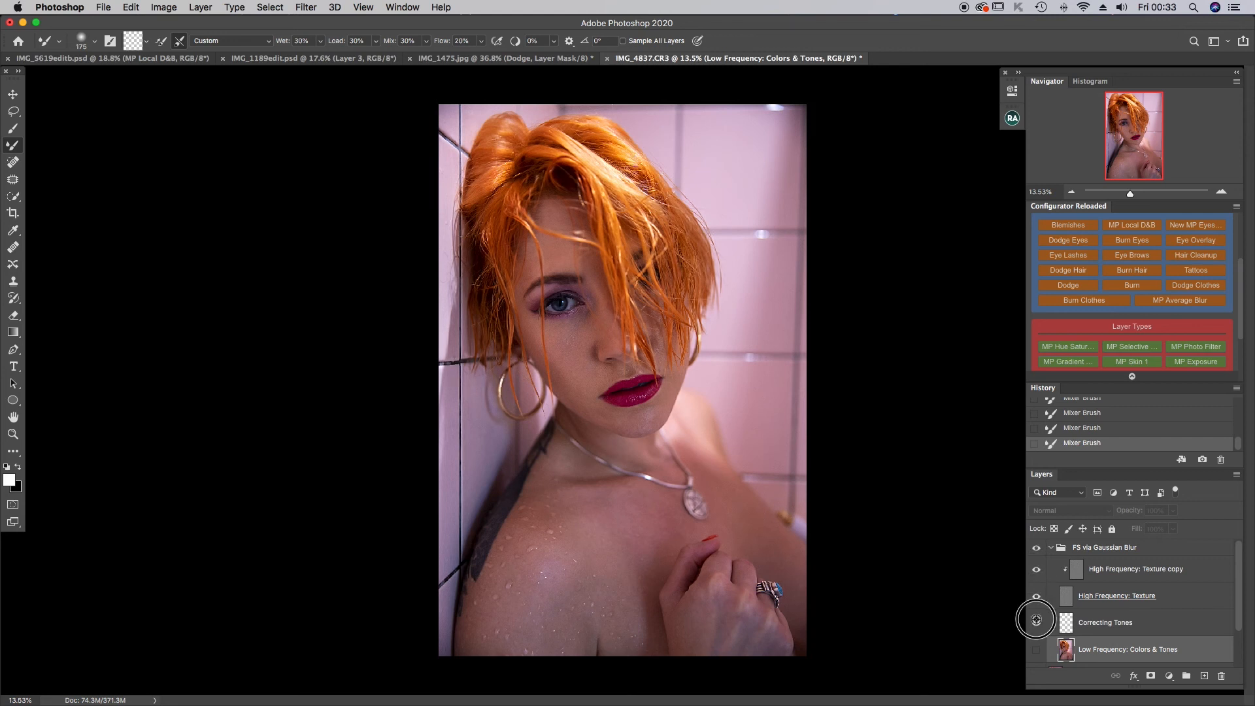
left_click(1036, 649)
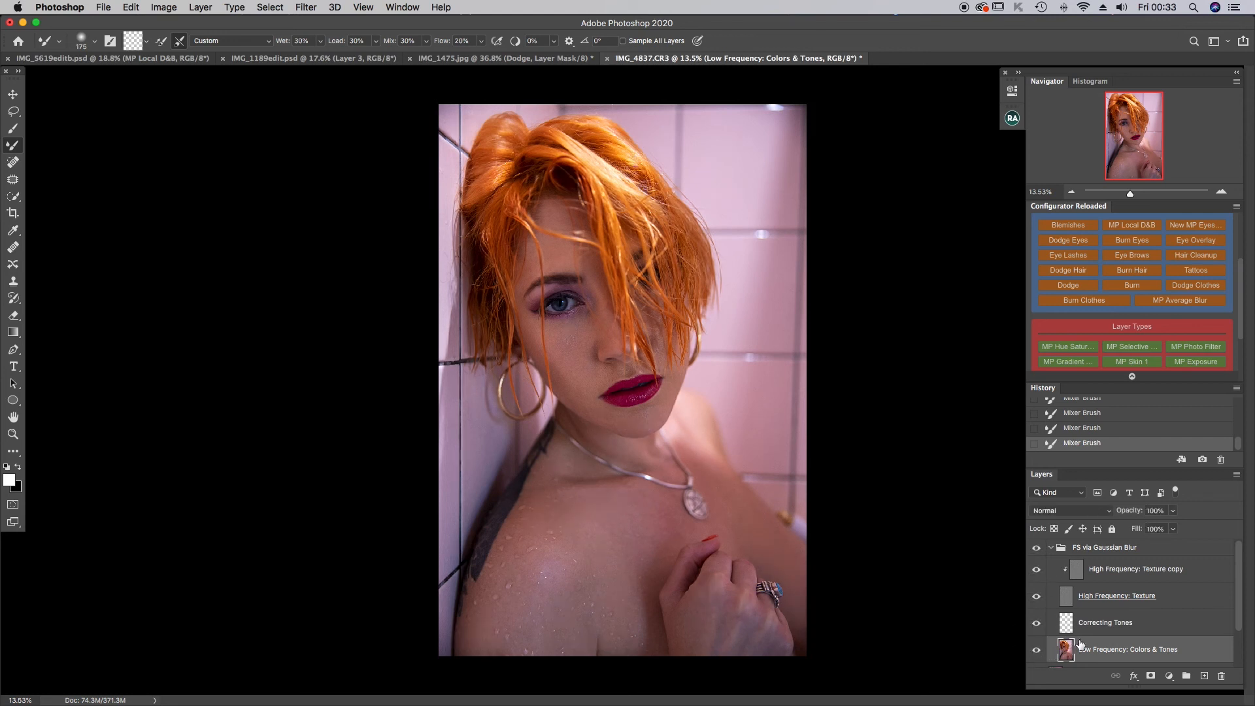
scroll(1080, 643, "down", 2)
scroll(1080, 643, "up", 2)
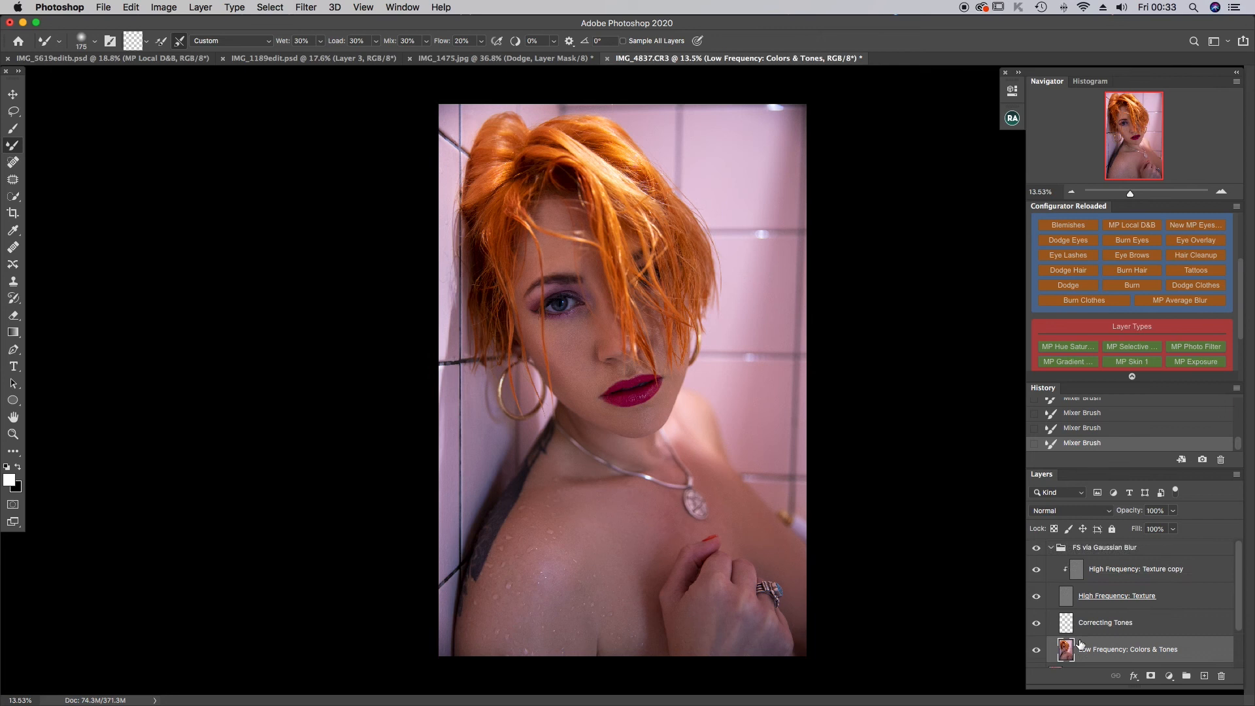